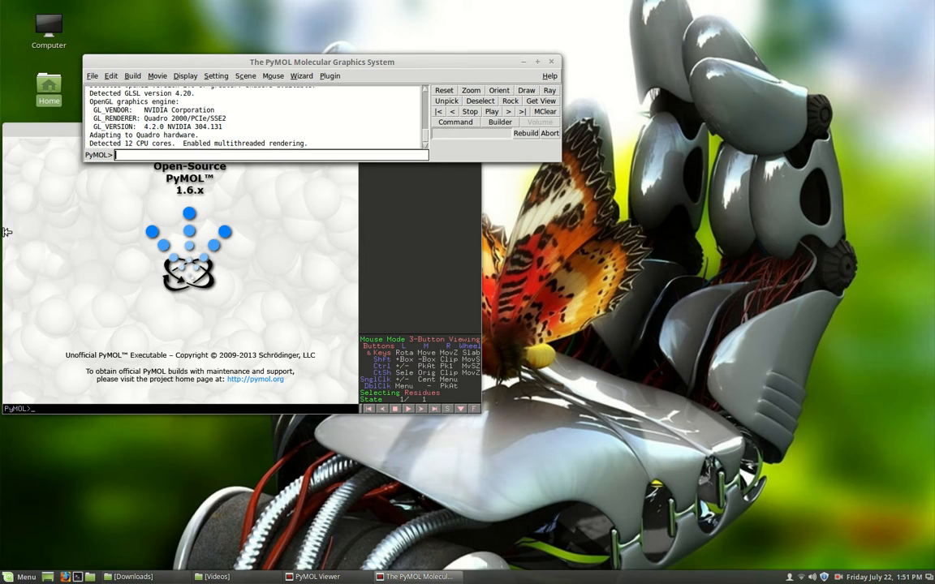
- Fetch and load structure 3fa0, correcting the mistyped code first
text(fetch)
text(4)
key(BackSpace)
text(3fa0)
key(Return)
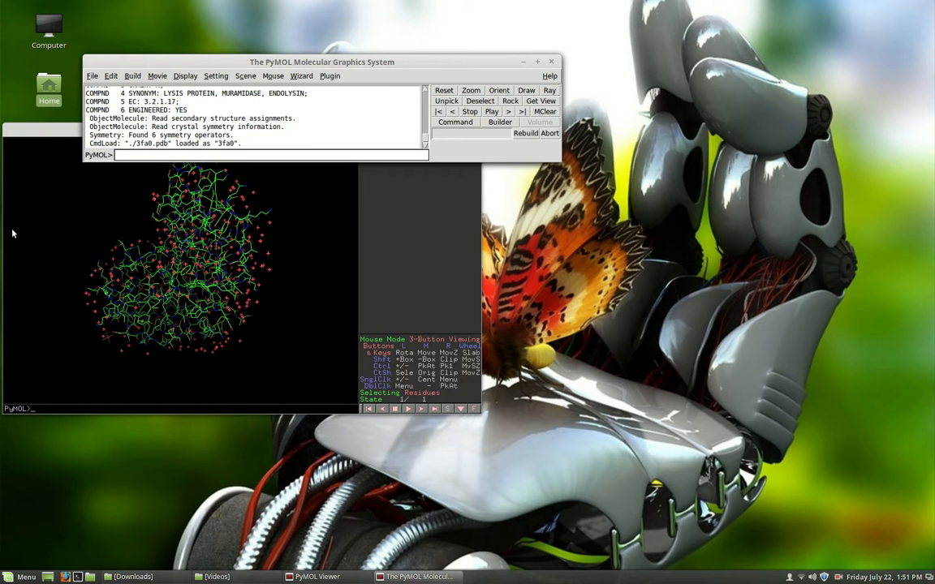
- Maximize the viewer, rotate the 3fa0 lines model to inspect it, then minimize the viewer
click(49, 128)
drag(219, 130, 276, 98)
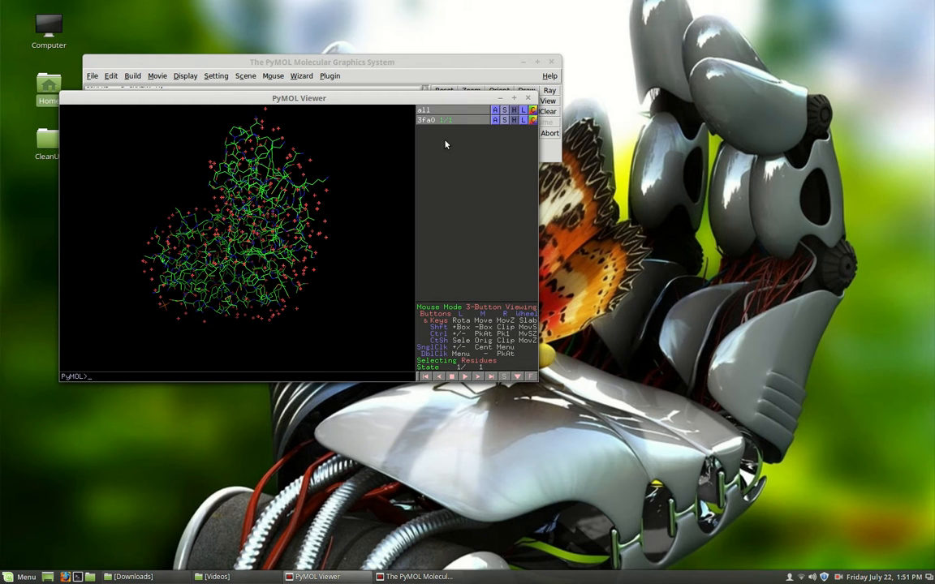
click(514, 97)
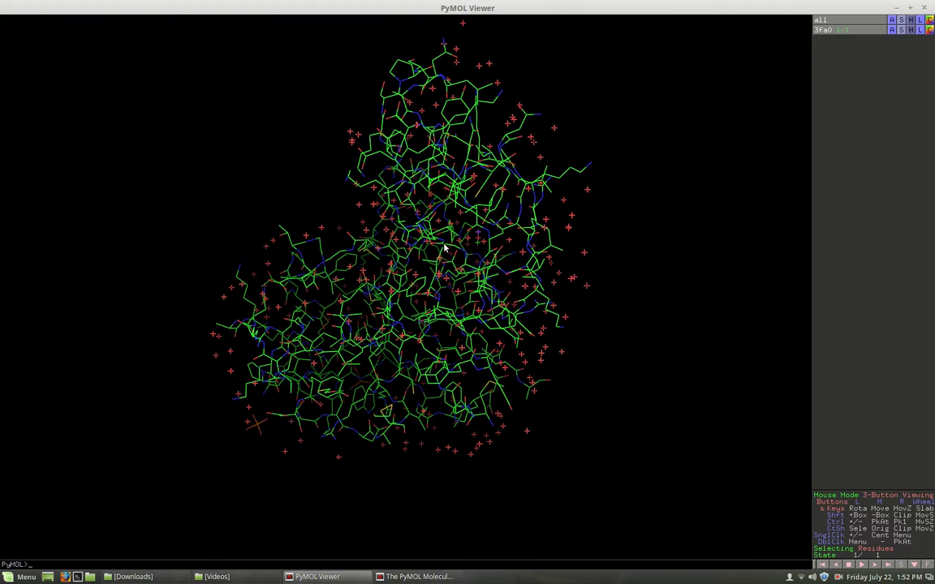
drag(431, 262, 549, 301)
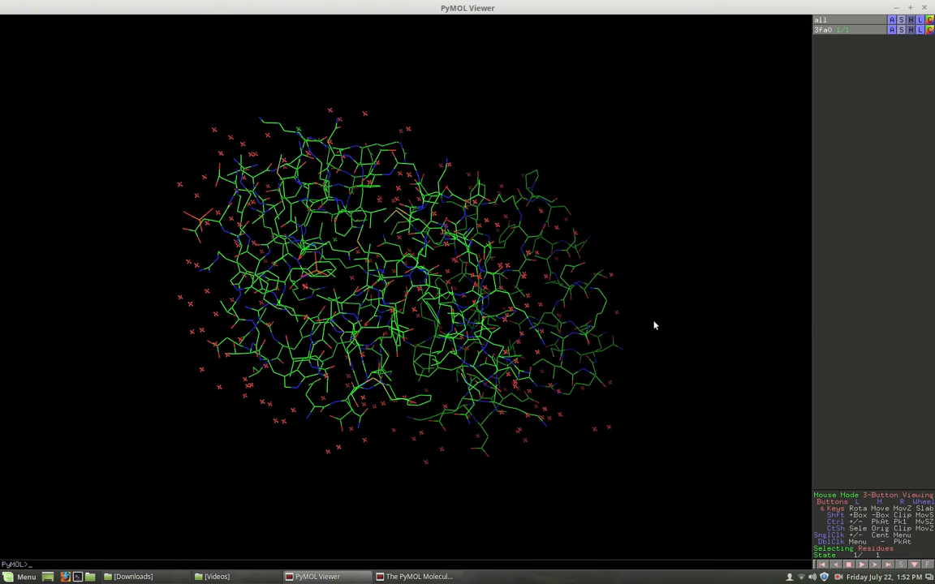
click(896, 7)
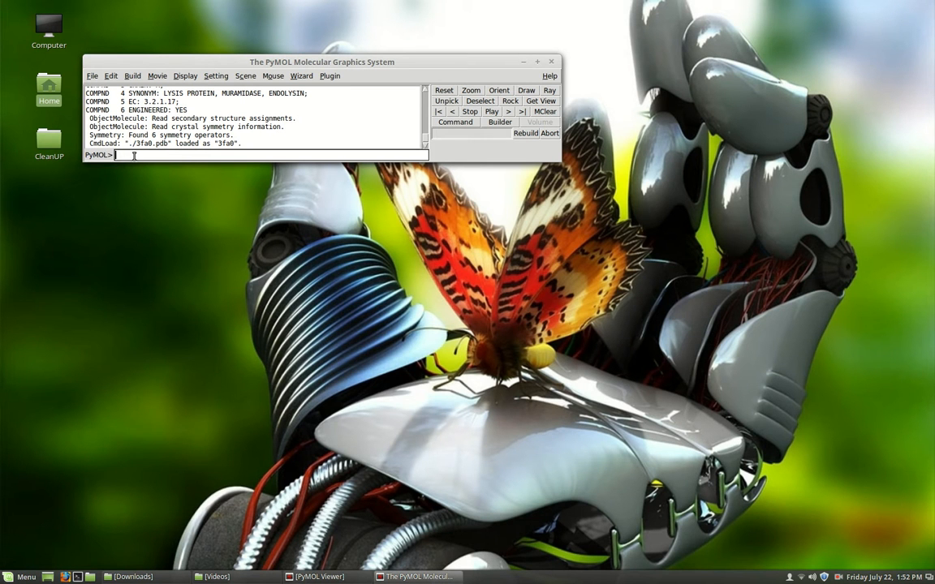
- Run 'hide everything' and 'show cartoon' so 3fa0 appears only as a cartoon
text(hide)
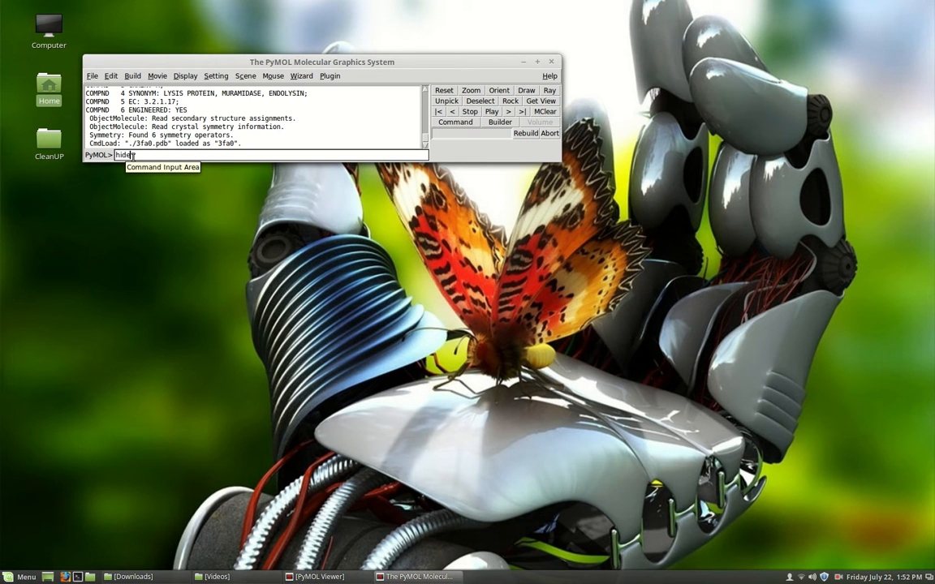
text( everything)
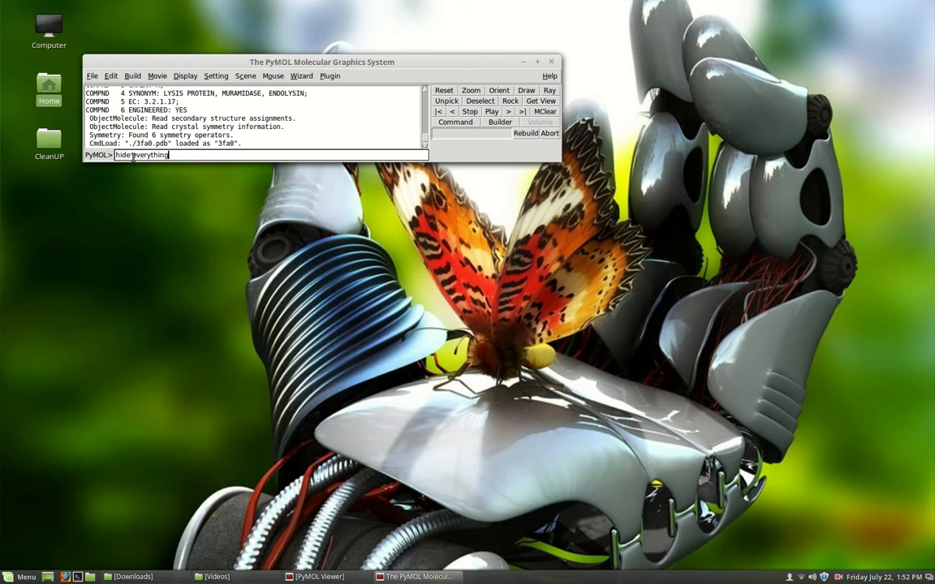
key(Return)
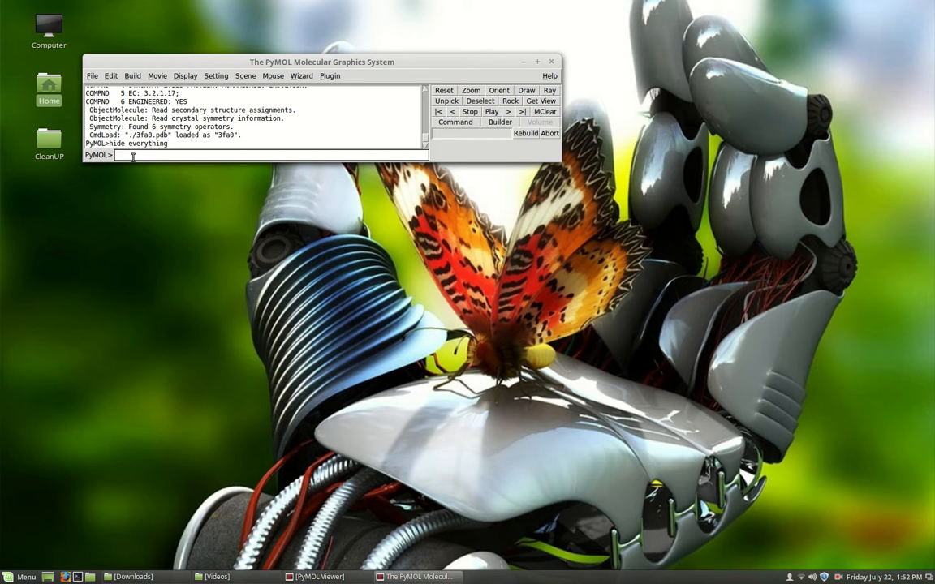
text(show cartoon)
key(Return)
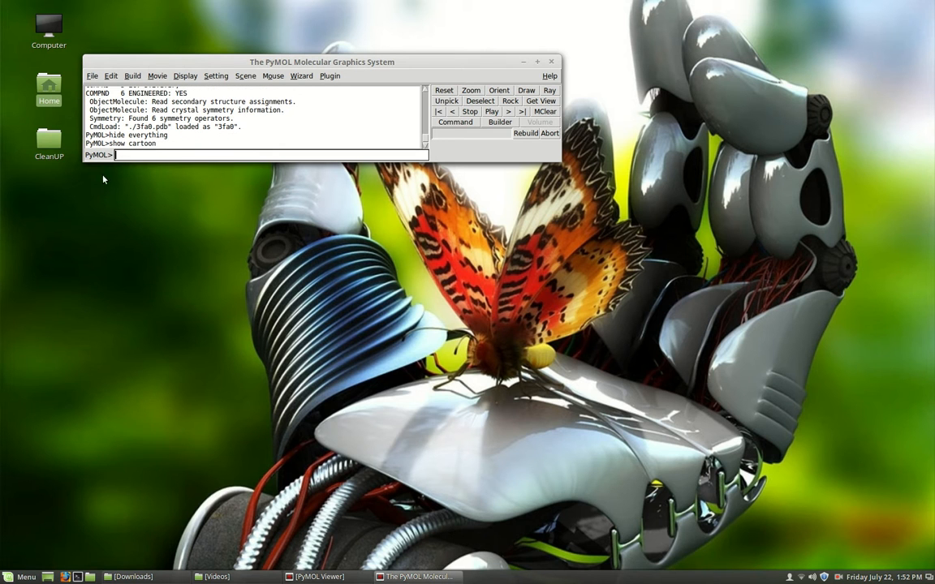
- Bring back the full-screen viewer and rotate the green 3fa0 cartoon to study its helices and sheet
click(327, 577)
drag(310, 337, 512, 403)
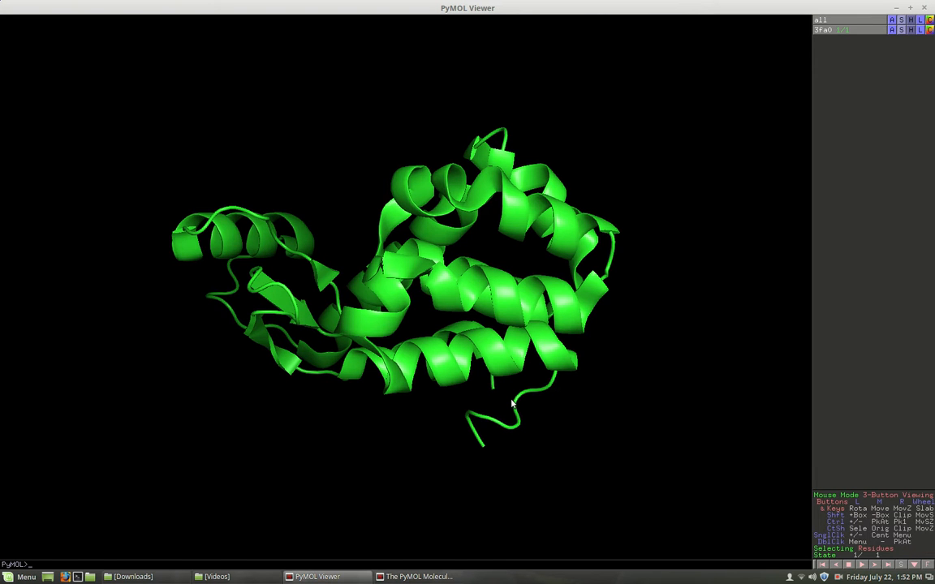
drag(420, 334, 485, 331)
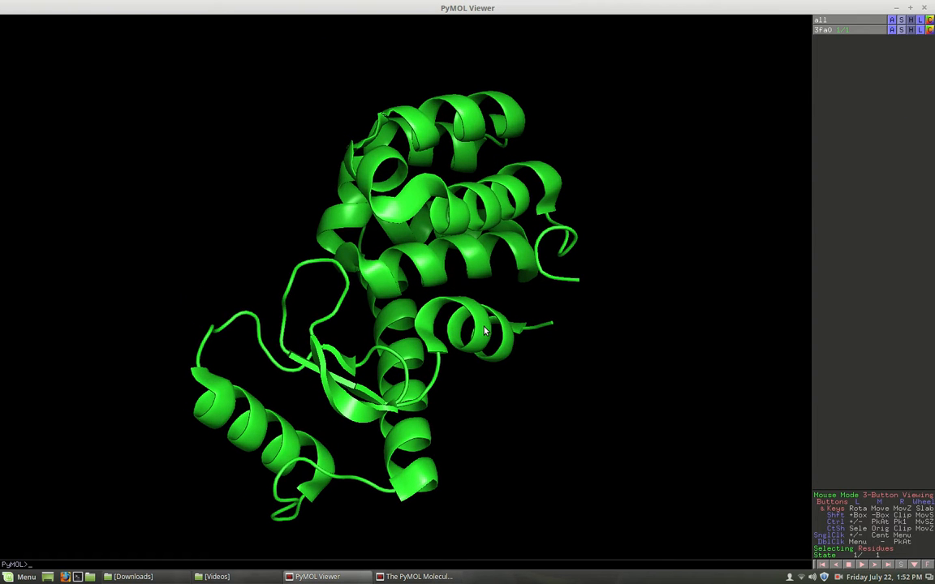
drag(341, 349, 302, 431)
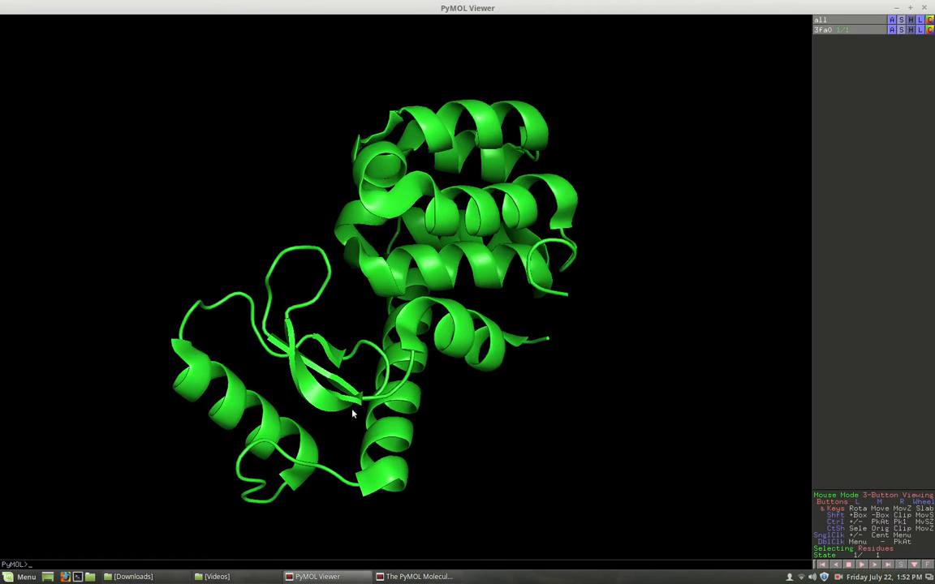
drag(229, 400, 397, 318)
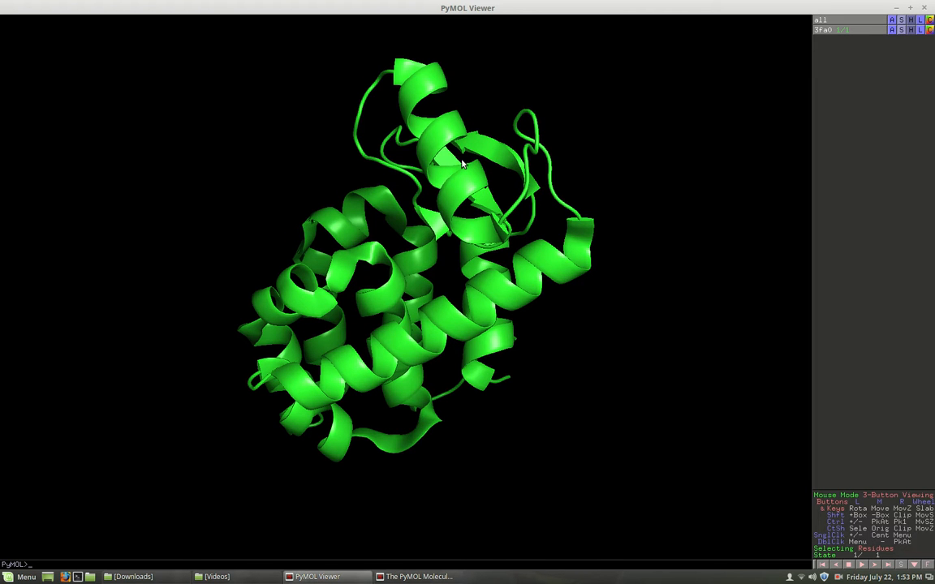
drag(362, 354, 417, 258)
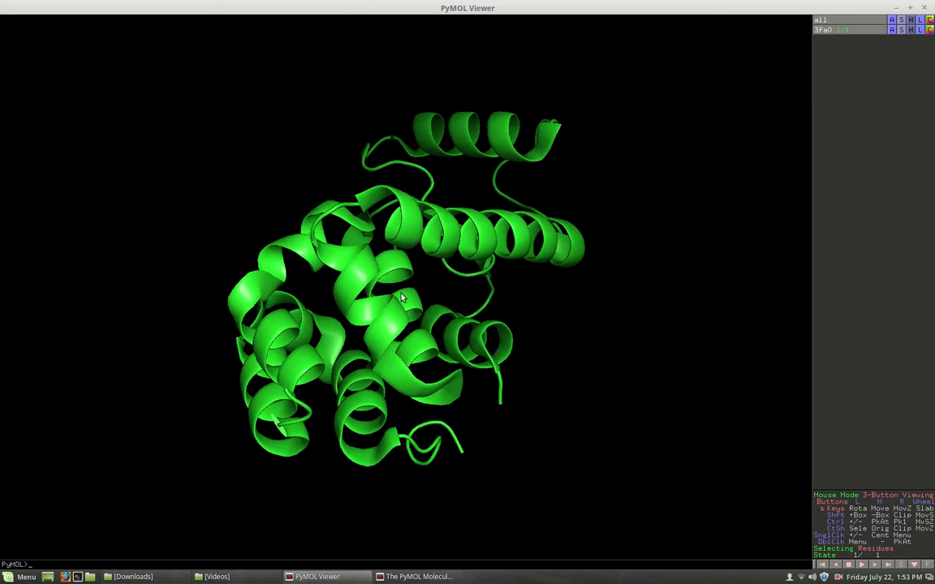
drag(263, 422, 367, 333)
drag(418, 398, 278, 387)
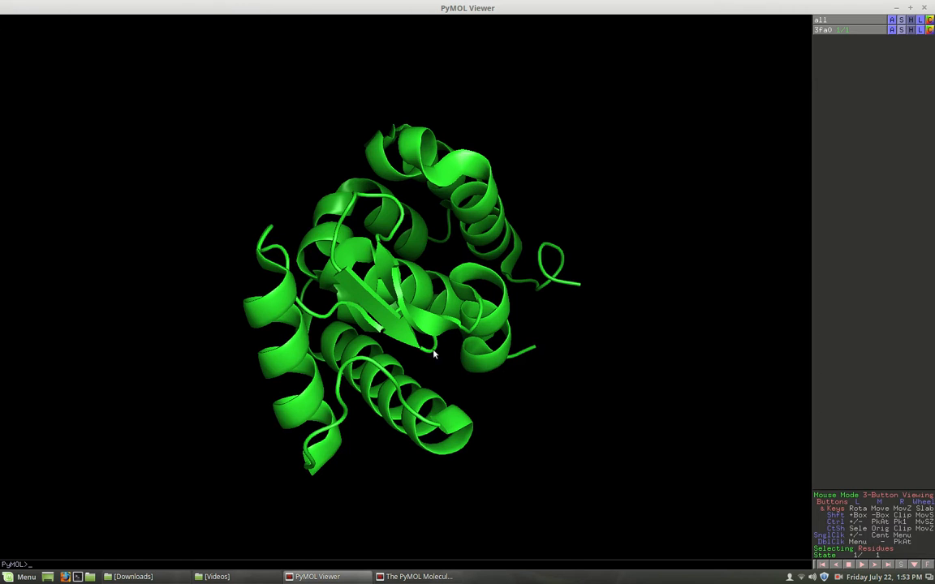
drag(359, 381, 403, 284)
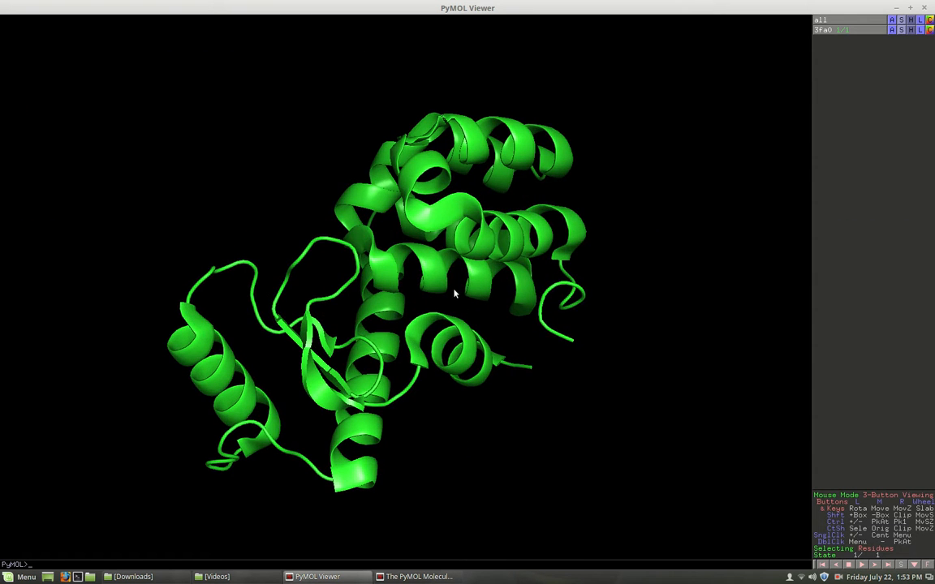
drag(361, 234, 390, 357)
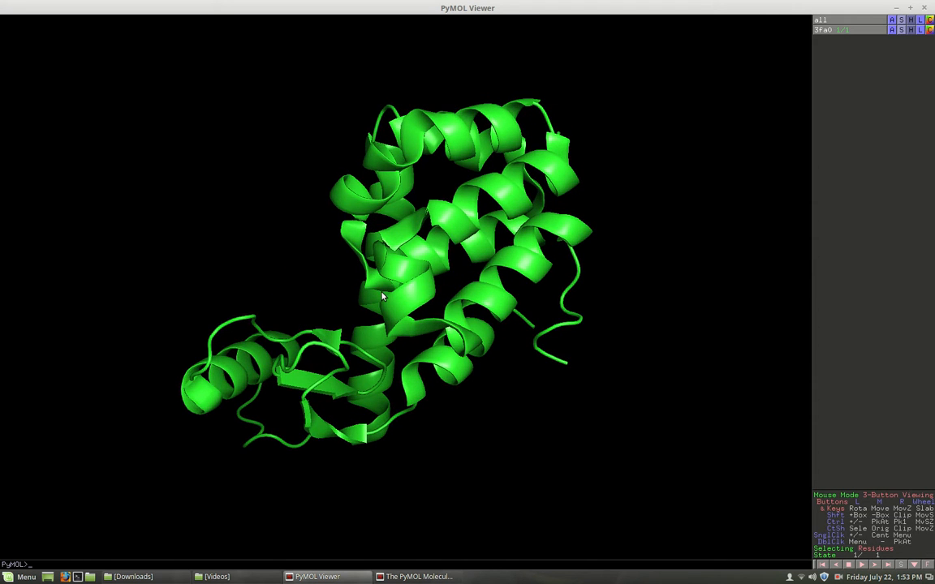
drag(461, 255, 408, 272)
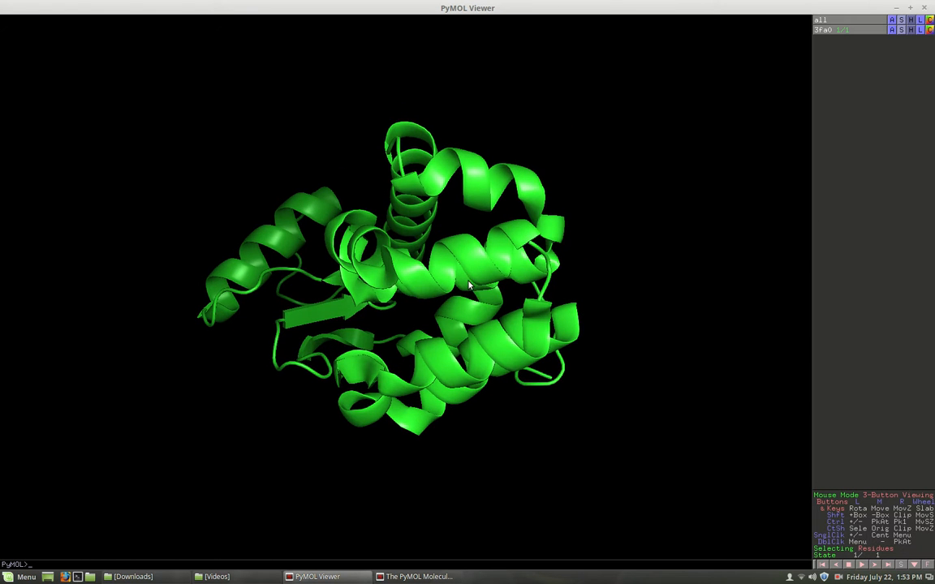
- Colour all helices of 3fa0 red with 'color red, ss h'
click(411, 579)
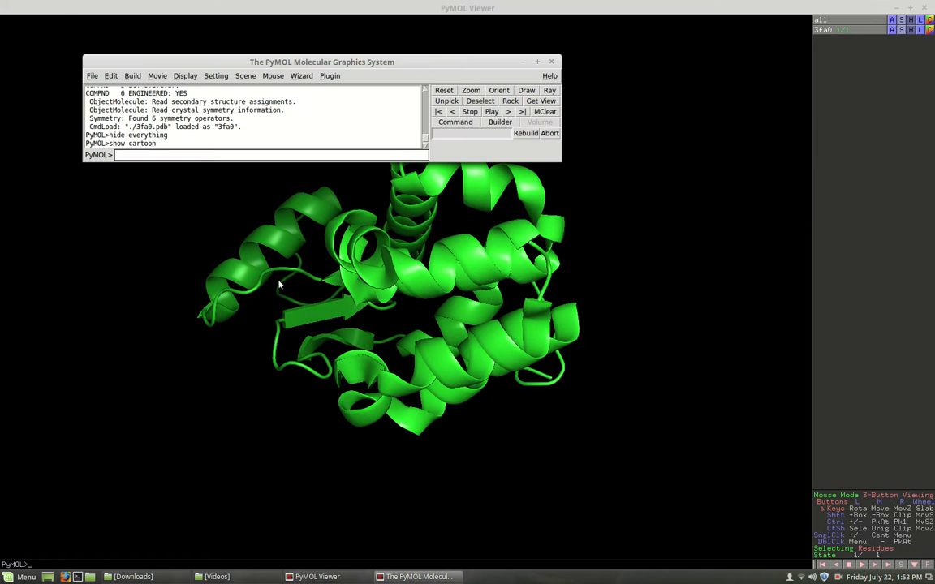
click(130, 155)
text(colorred)
click(134, 155)
text(ss h)
key(Return)
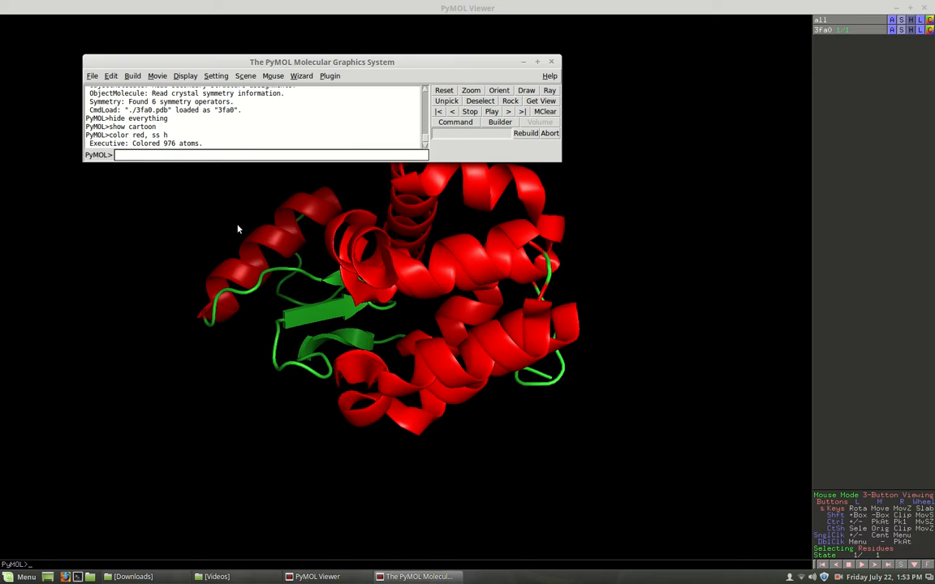
- Colour the beta sheets yellow with 'color yellow, ss s'
key(Up)
key(BackSpace)
key(BackSpace)
key(BackSpace)
key(BackSpace)
key(BackSpace)
key(BackSpace)
key(BackSpace)
key(BackSpace)
key(BackSpace)
text(yellow, ss)
key(Return)
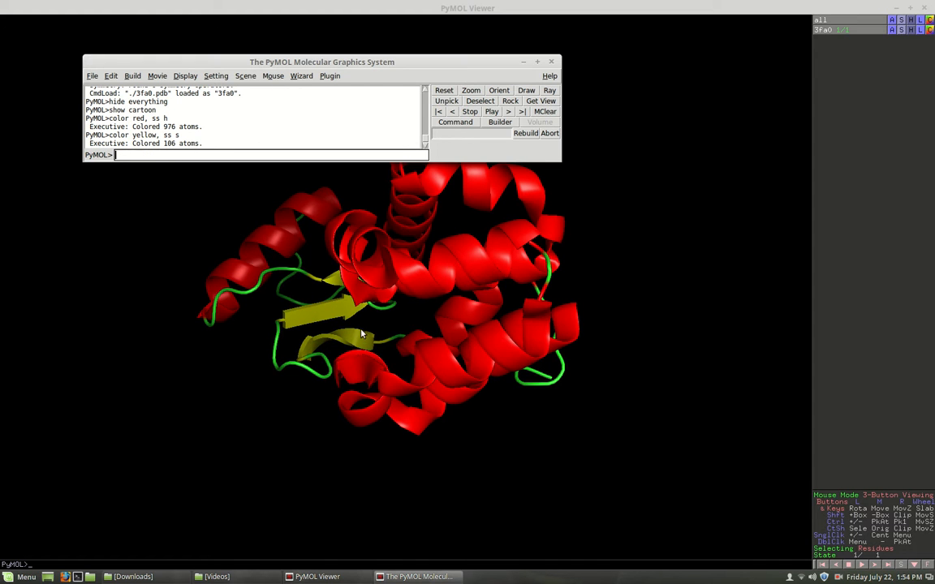
click(524, 64)
- Rotate the red-and-yellow cartoon to view it from a new angle
drag(384, 202, 254, 318)
drag(395, 211, 511, 174)
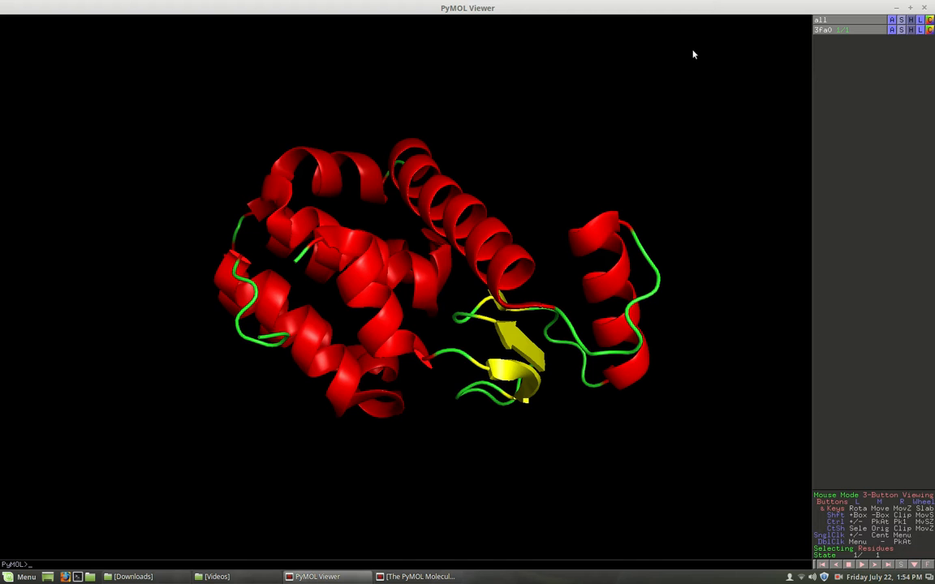
- Show all 3fa0 residues as sticks from the S menu and rotate the model
click(903, 34)
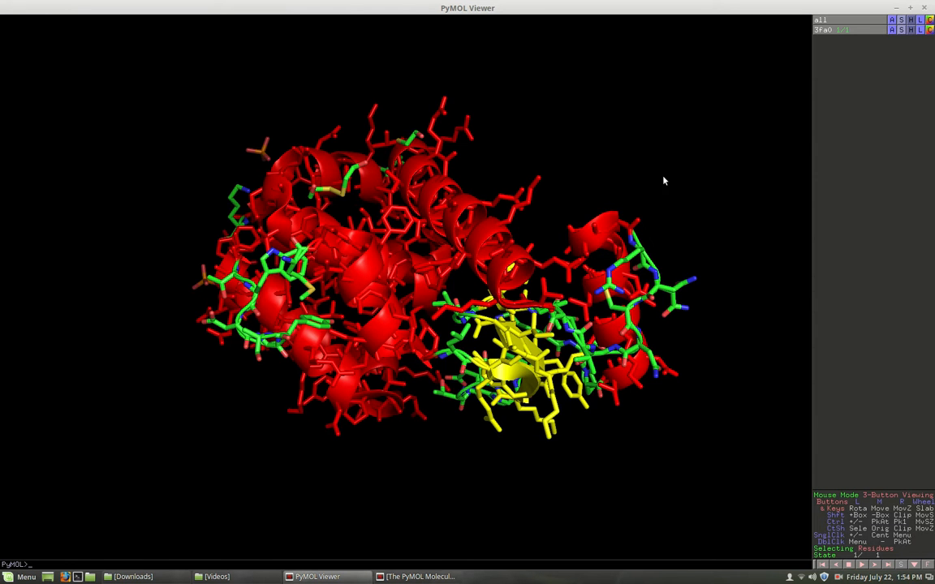
drag(507, 271, 328, 246)
drag(309, 310, 226, 372)
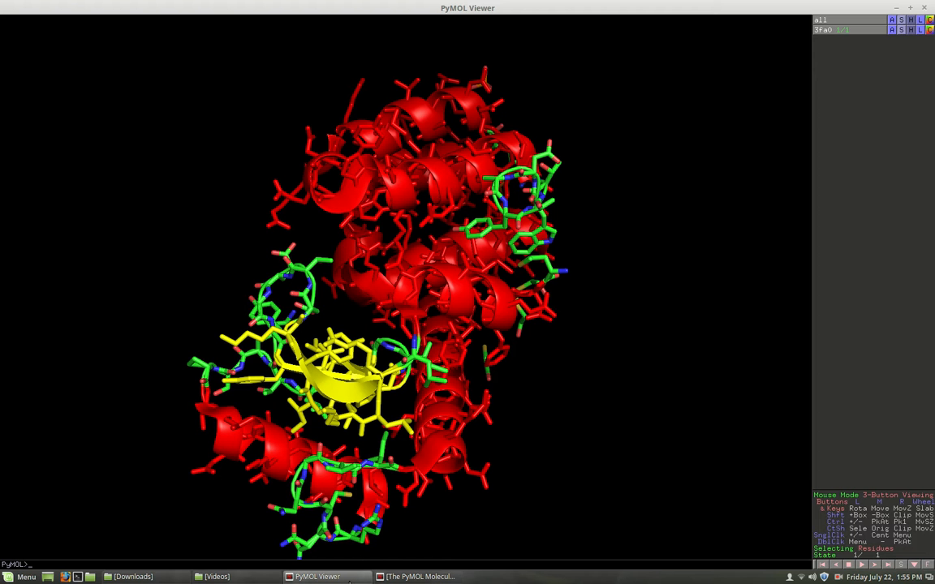
drag(355, 262, 469, 260)
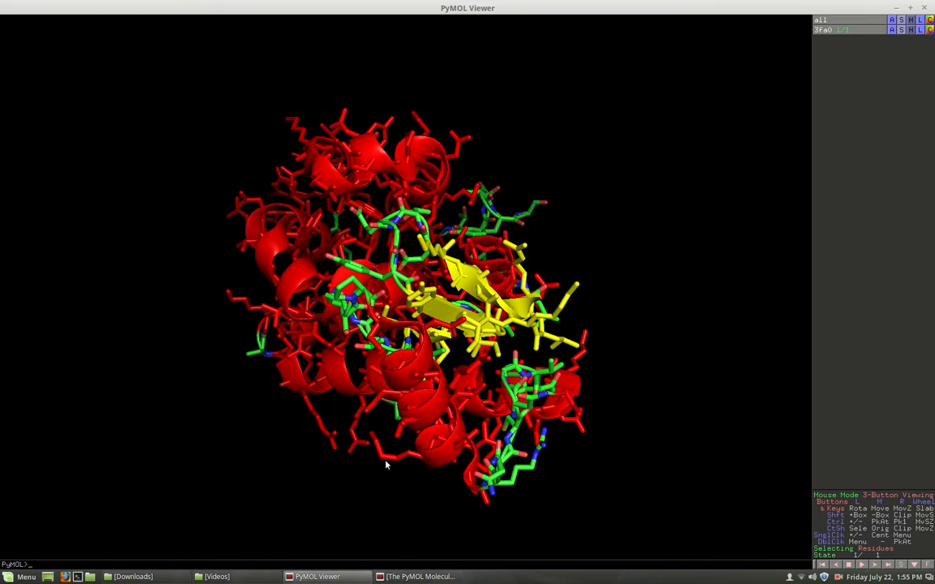
- Restore the PyMOL command window from the taskbar
click(347, 577)
click(347, 577)
click(430, 577)
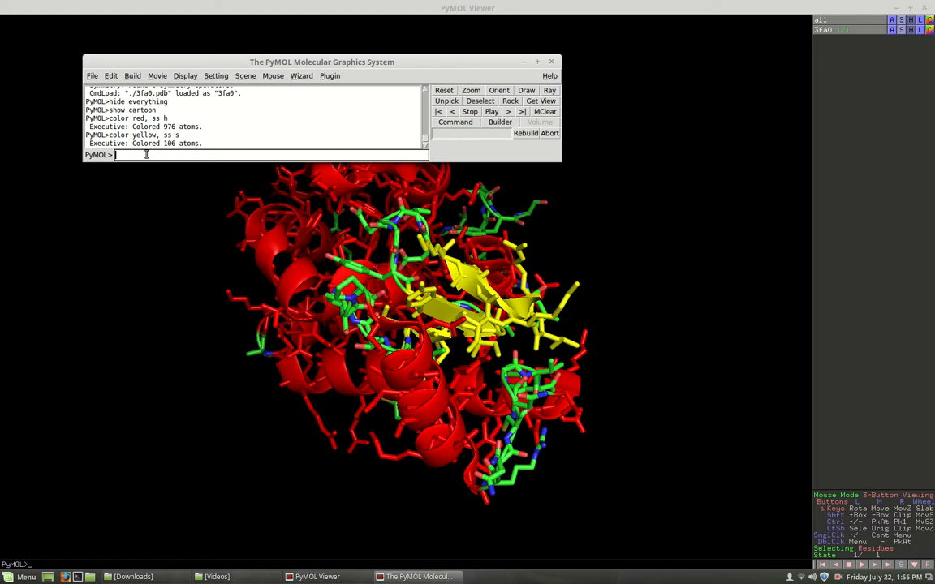
- Hide all sticks, then show only residue 22 as sticks with 'show sticks, resi 22'
text(hide sticks)
key(Return)
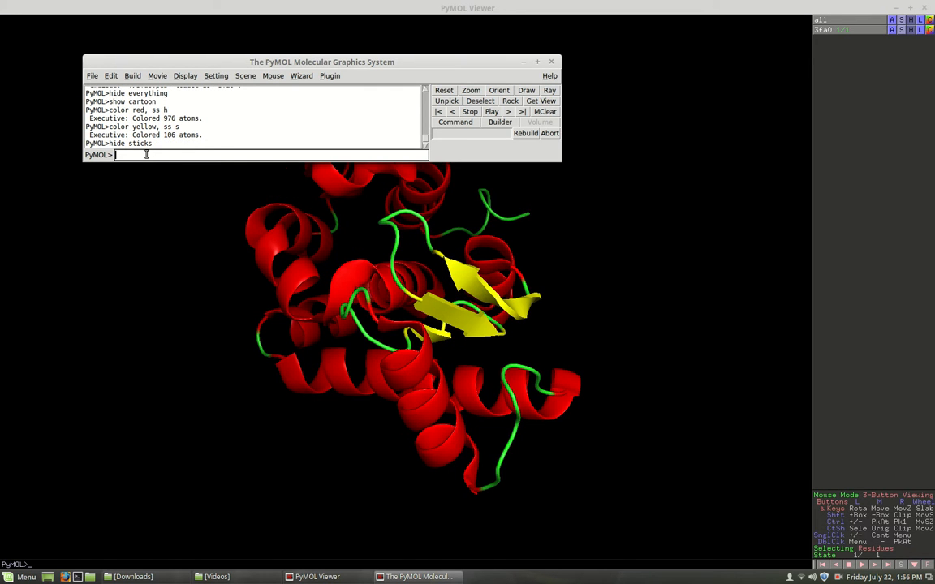
text(show sticks, resi 22)
key(Return)
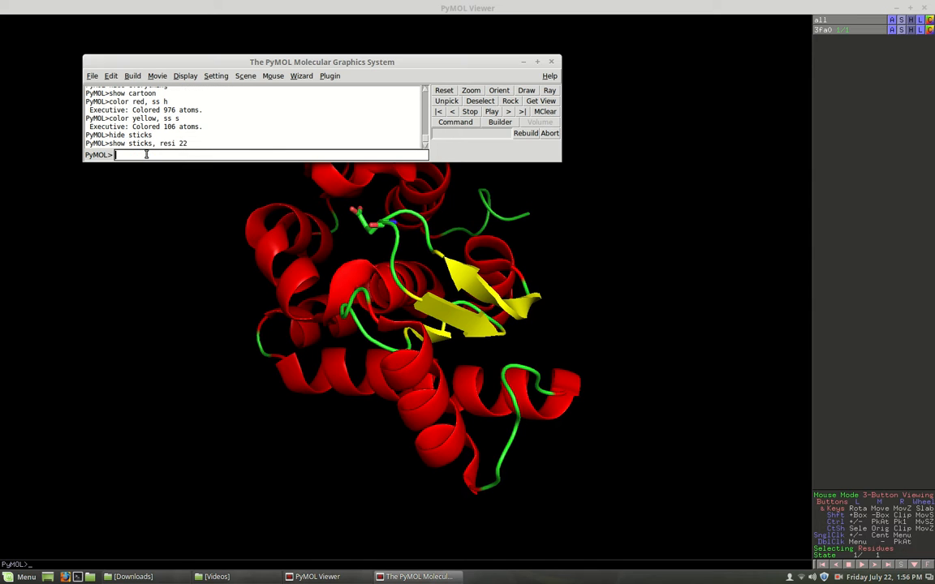
click(276, 258)
- Rotate the cartoon with residue 22 sticks, then return to the command line
drag(275, 278, 299, 309)
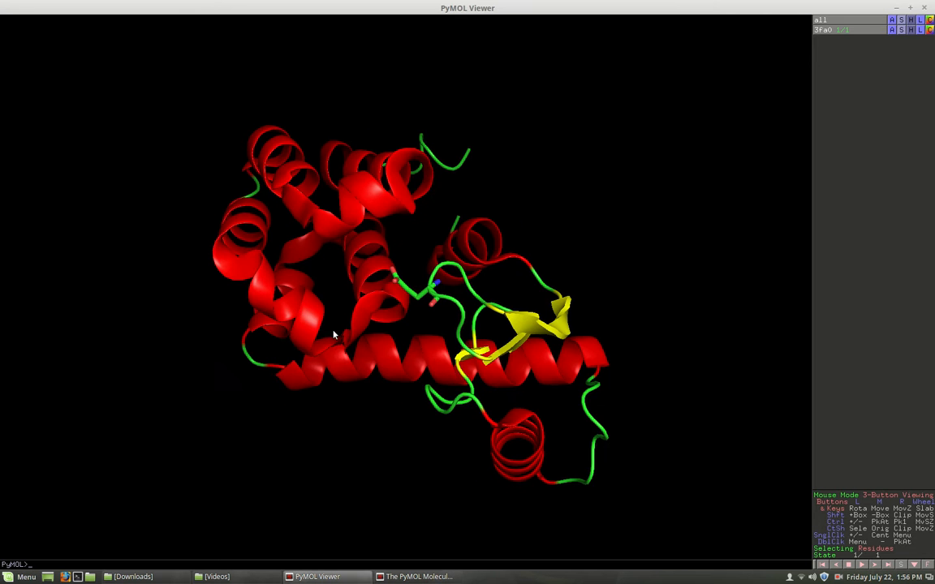
drag(395, 310, 468, 317)
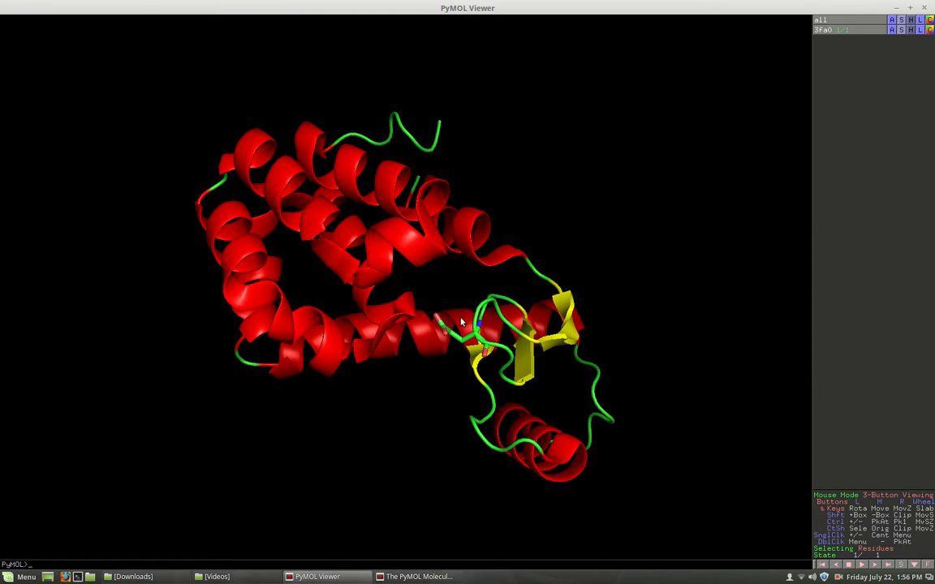
drag(350, 238, 412, 264)
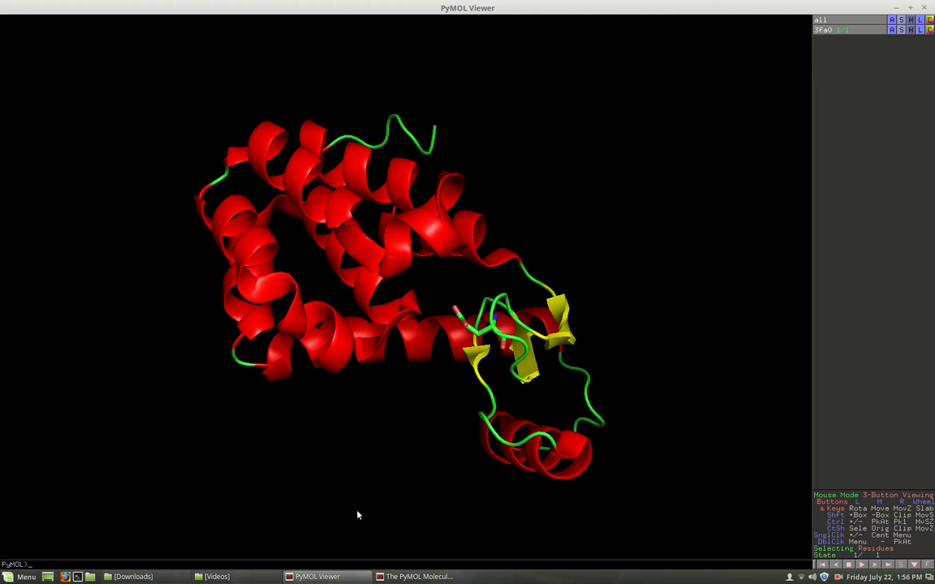
click(405, 577)
click(137, 154)
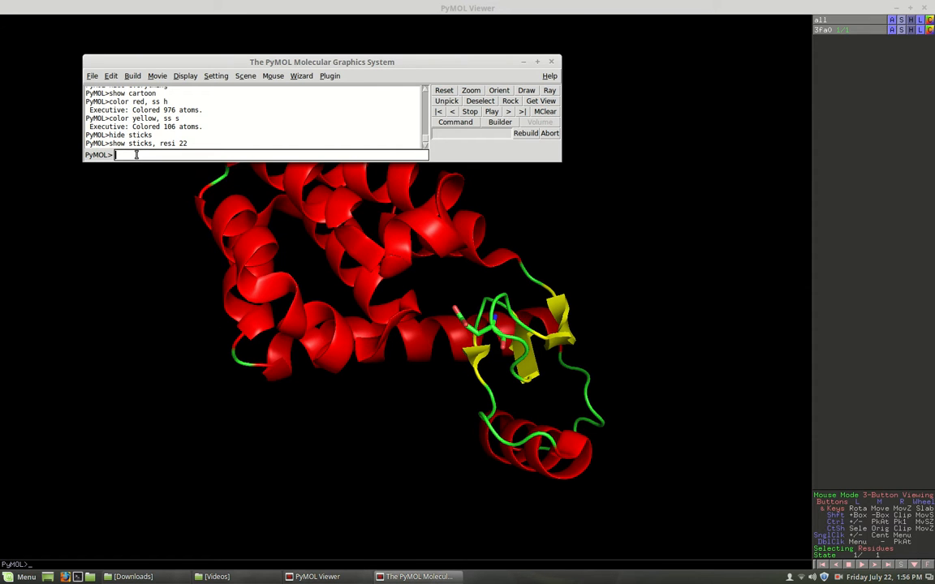
- Recall the previous command and change it to 'show sticks, resi 137'
key(Up)
key(BackSpace)
key(BackSpace)
text(137)
key(Return)
- Rotate, zoom and pan to a close-up of red residue 137 facing green residue 22, then shrink the viewer
drag(329, 338, 431, 173)
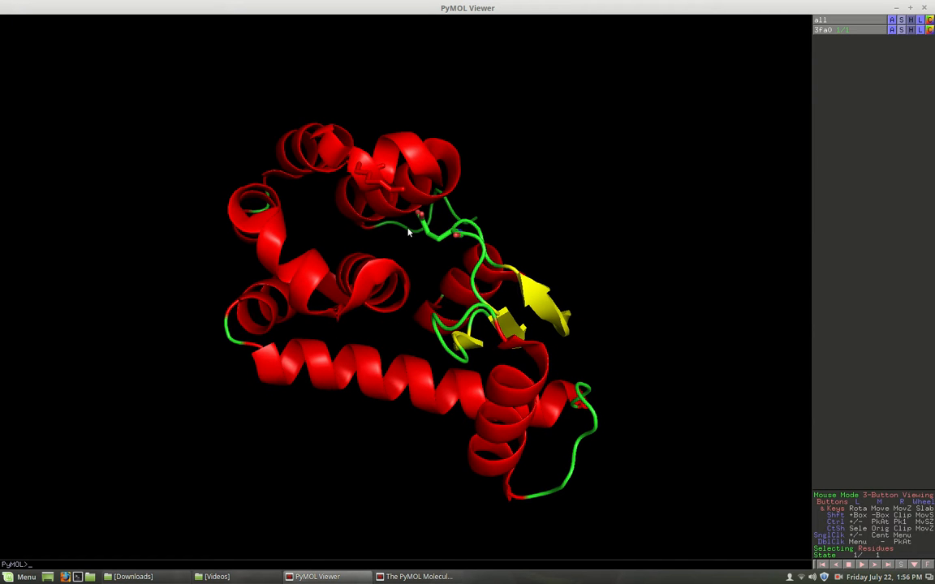
right_drag(409, 233, 357, 374)
drag(250, 55, 251, 80)
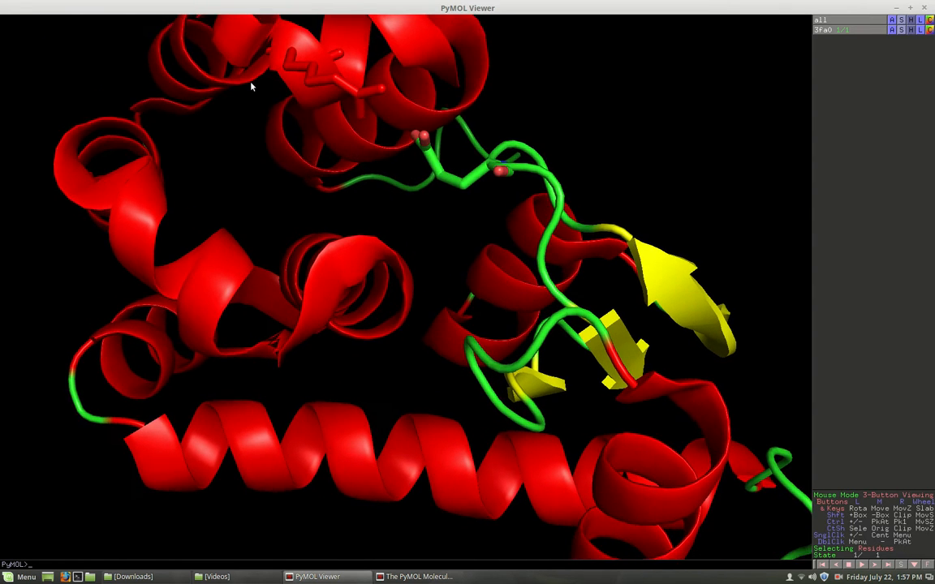
drag(430, 61, 421, 115)
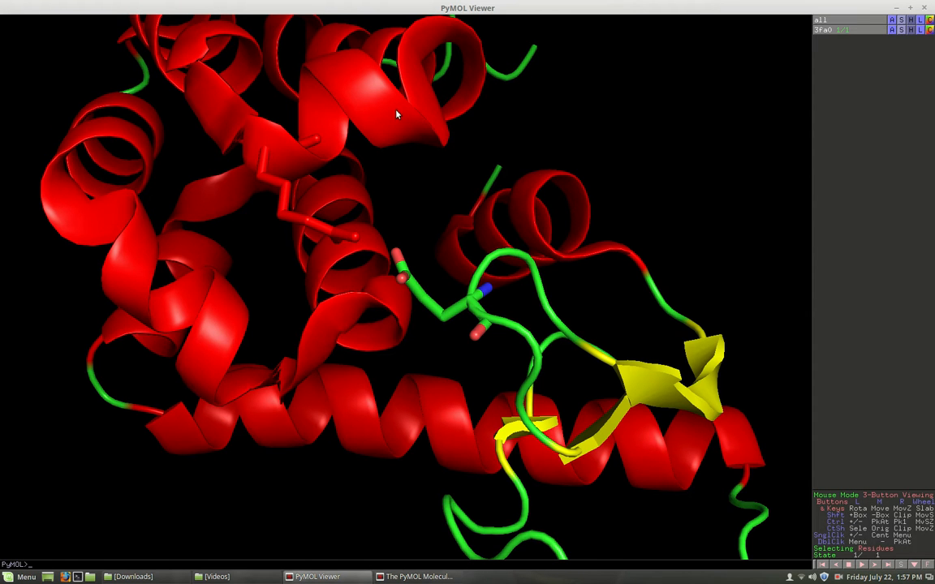
right_drag(388, 119, 336, 268)
drag(286, 273, 307, 375)
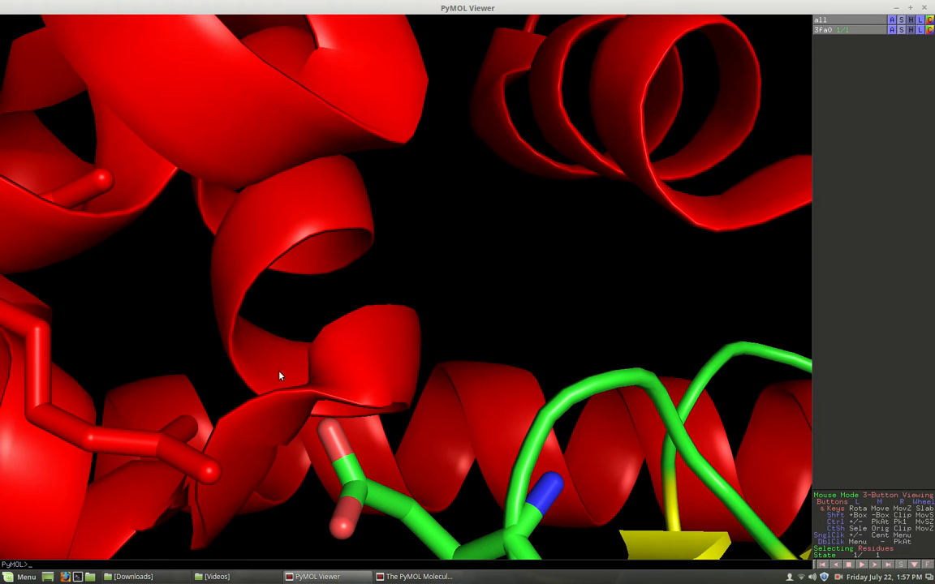
middle_drag(297, 364, 406, 258)
mouse_move(400, 304)
mouse_down()
mouse_move(409, 292)
mouse_move(390, 309)
mouse_up()
middle_drag(401, 300, 483, 188)
drag(483, 189, 485, 230)
middle_drag(486, 231, 532, 173)
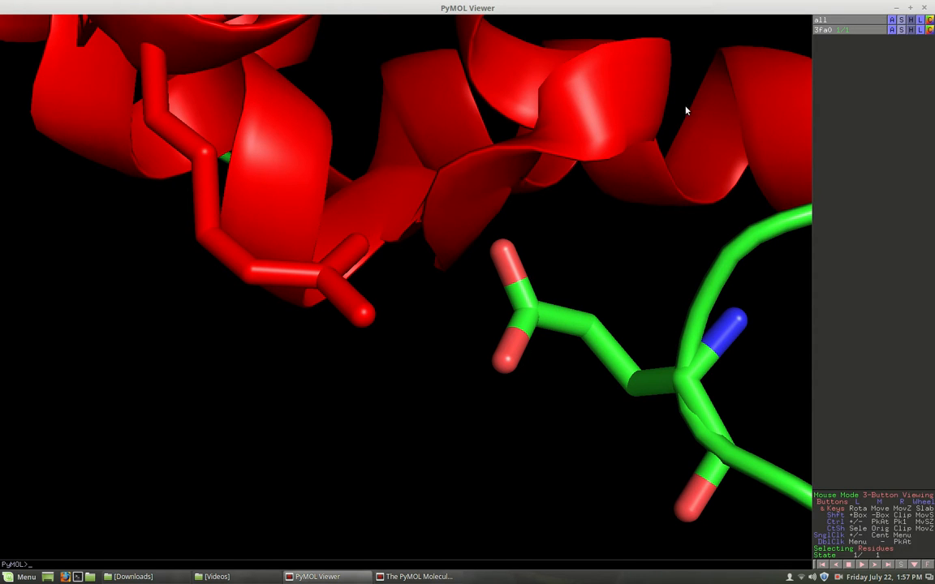
click(910, 8)
- Start the Measurement wizard in Distances mode and maximize the viewer
click(440, 58)
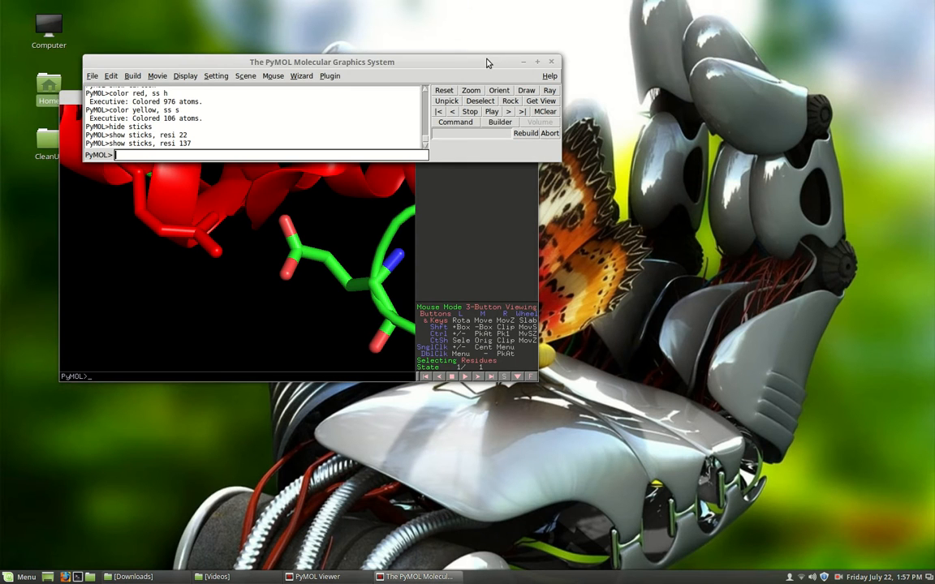
click(301, 75)
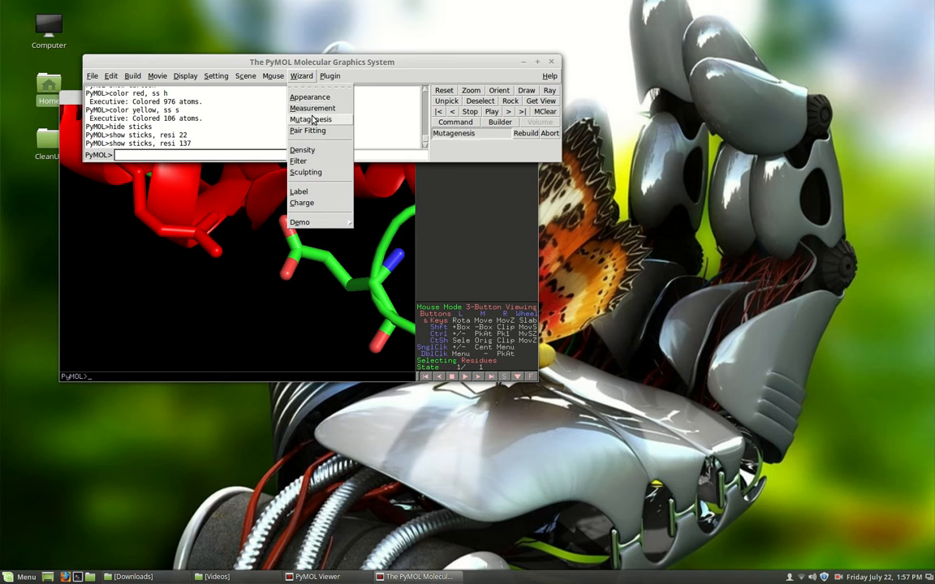
click(313, 109)
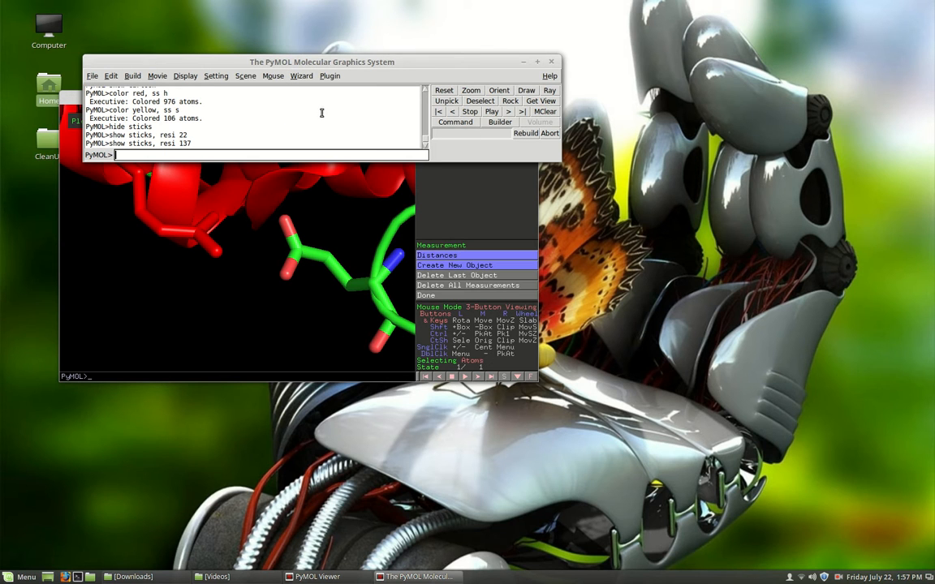
click(456, 258)
click(463, 261)
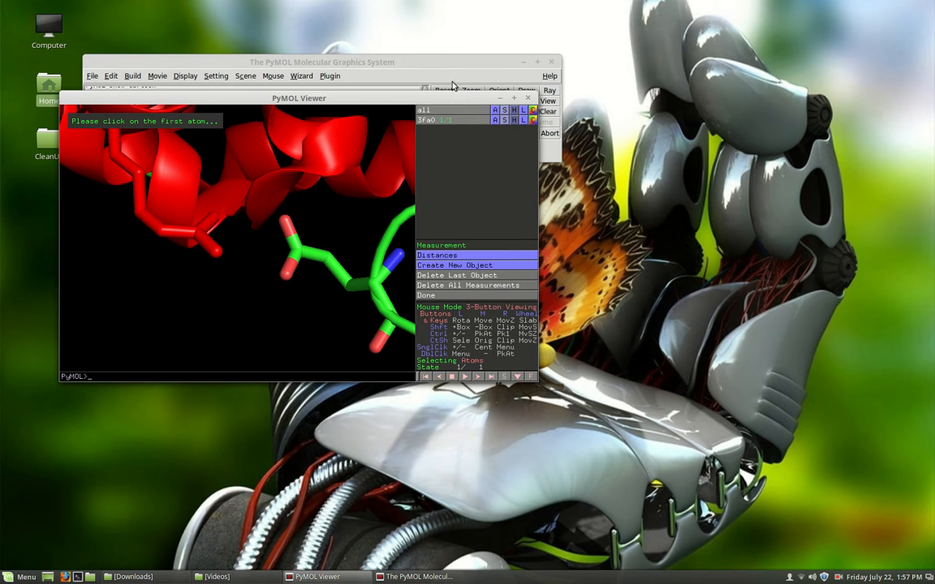
drag(401, 92, 449, 98)
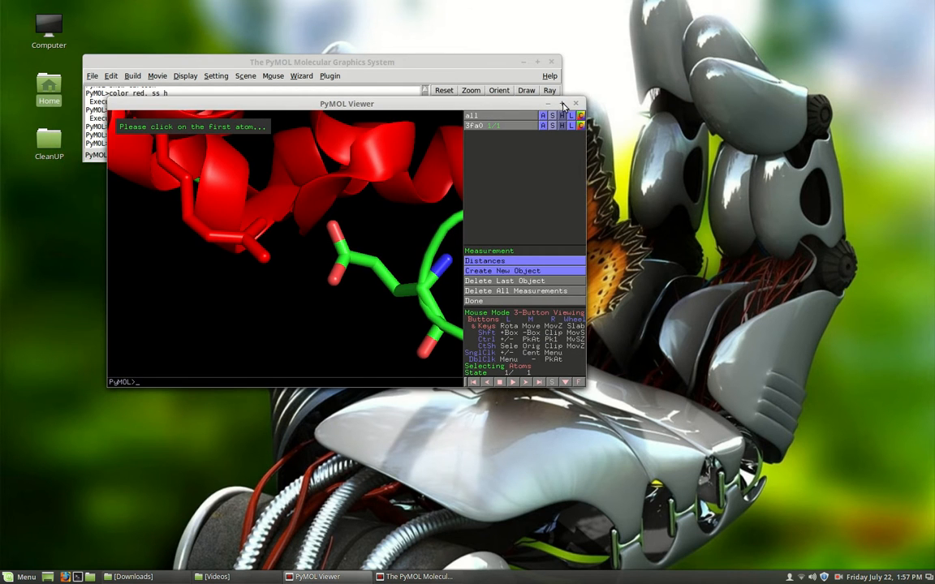
click(562, 103)
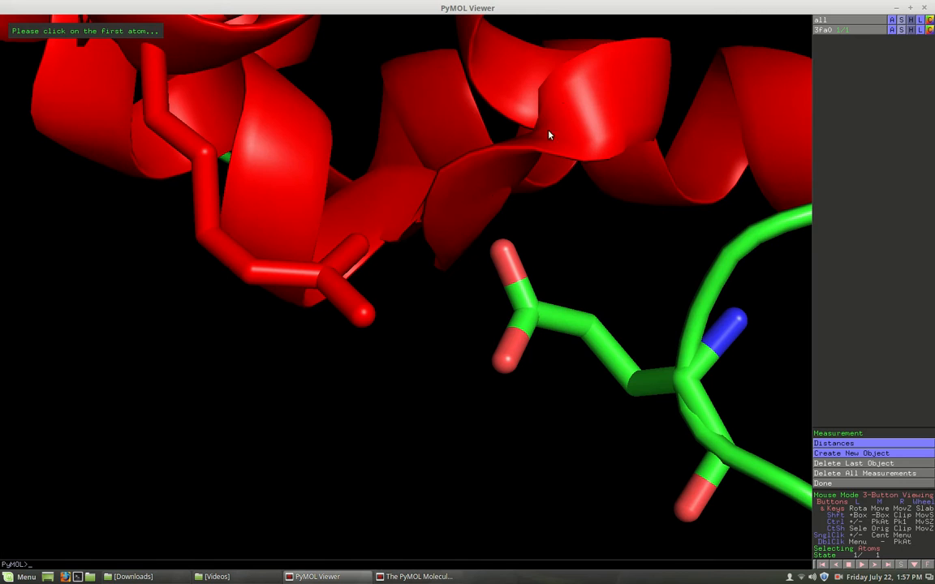
- Measure the 2.8 Å and 2.9 Å distances between residues 137 and 22, then delete all measurements
click(362, 249)
click(504, 257)
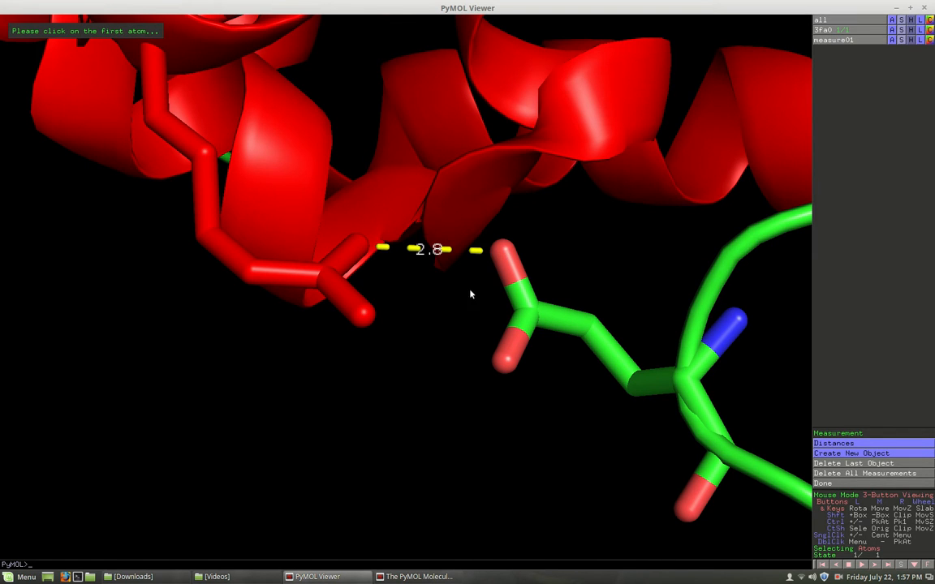
click(364, 319)
click(503, 363)
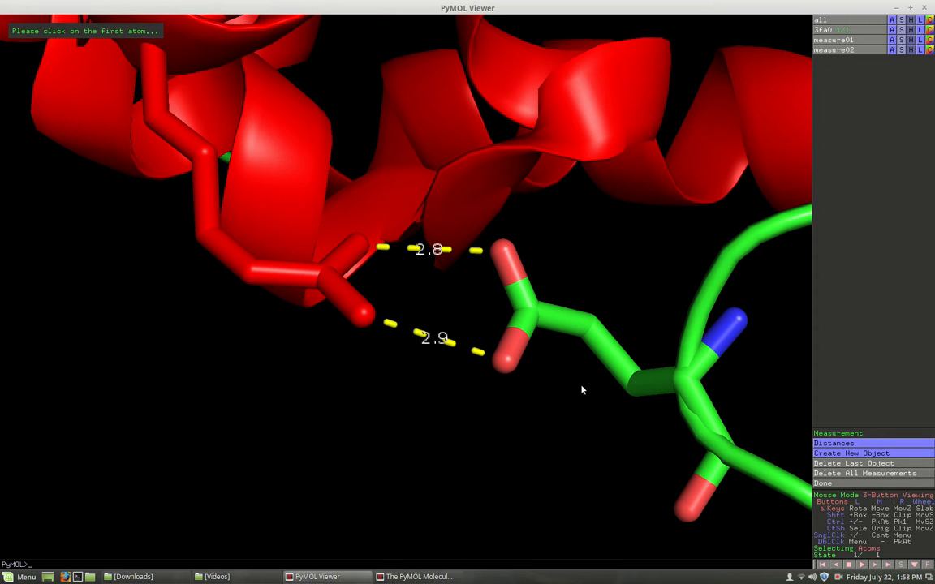
click(853, 474)
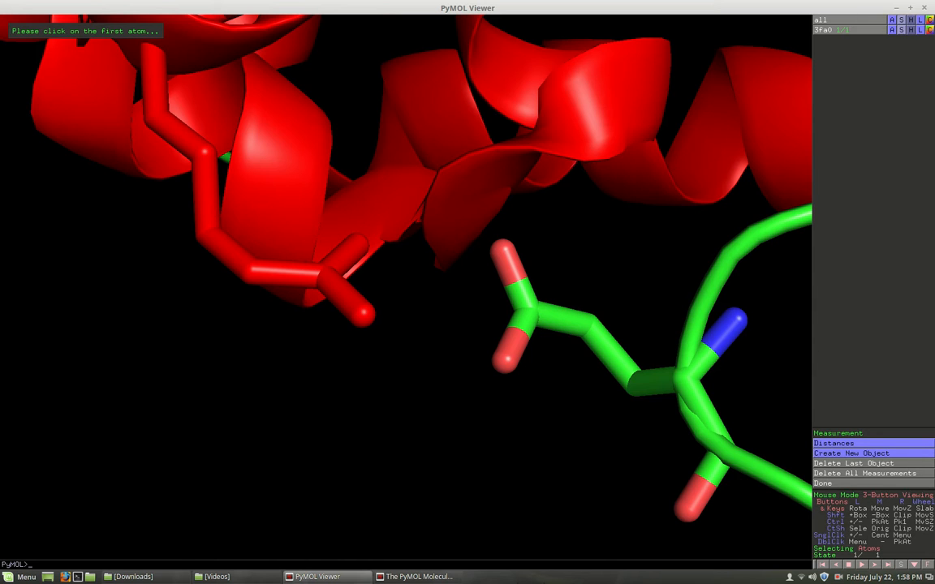
click(434, 573)
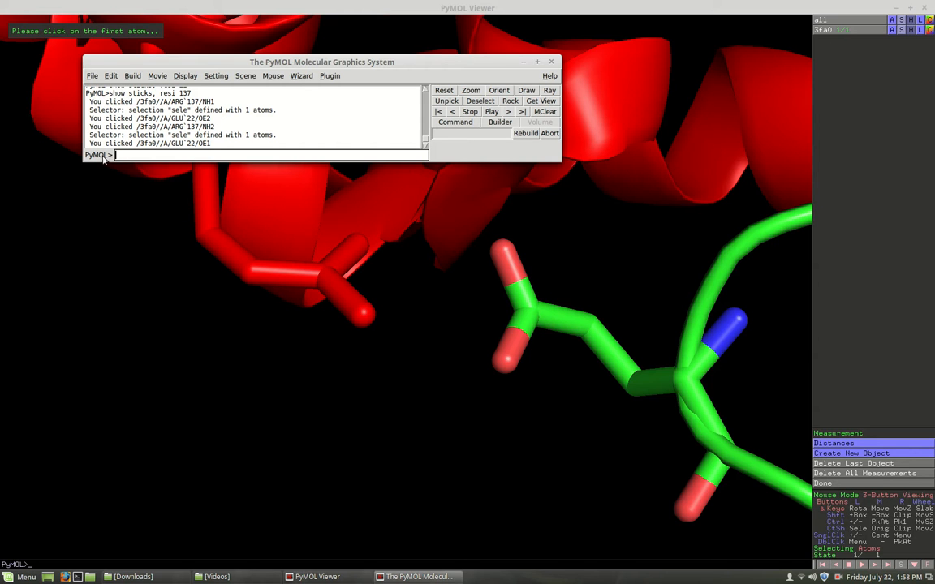
- Hide everything and show 3fa0 only as a molecular surface
text(hide)
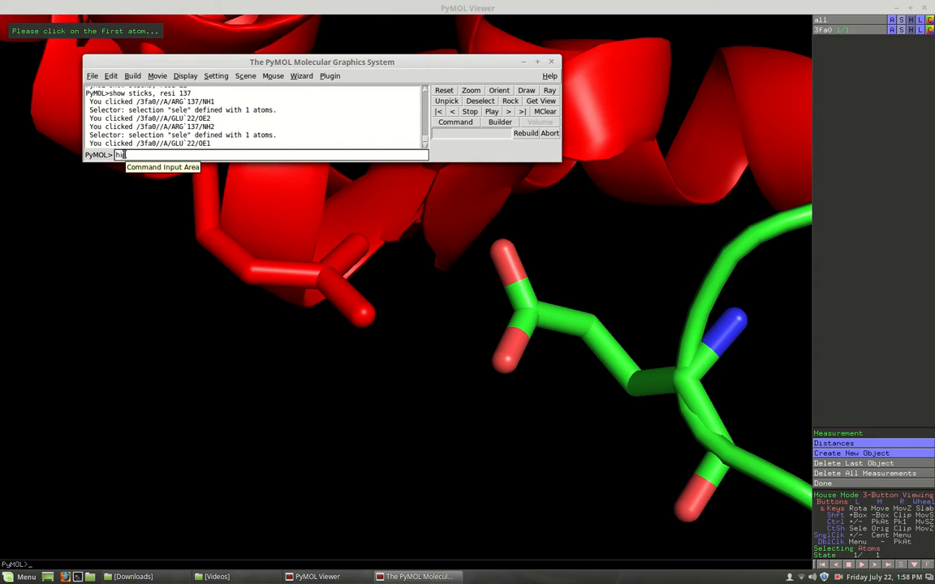
text( everything)
key(Return)
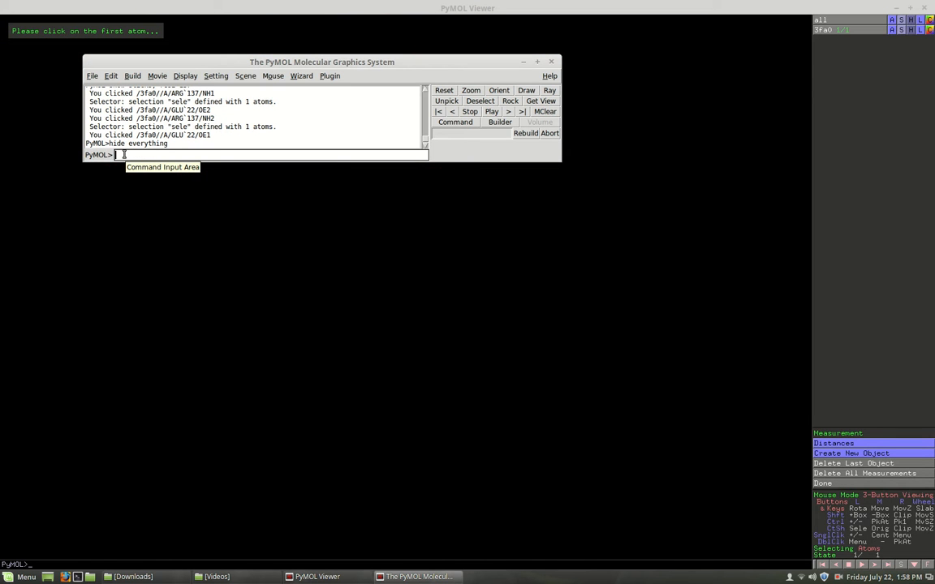
text(show surface)
key(Return)
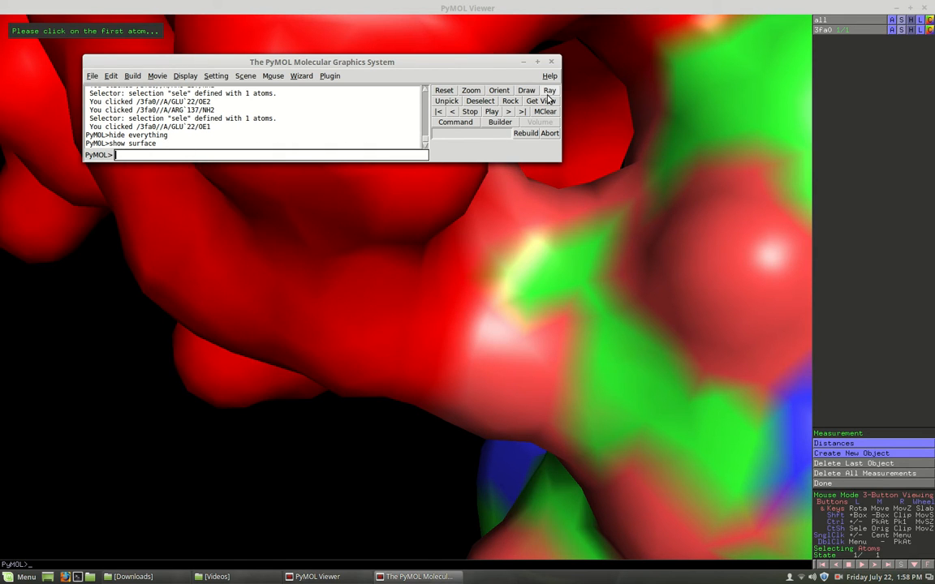
click(524, 62)
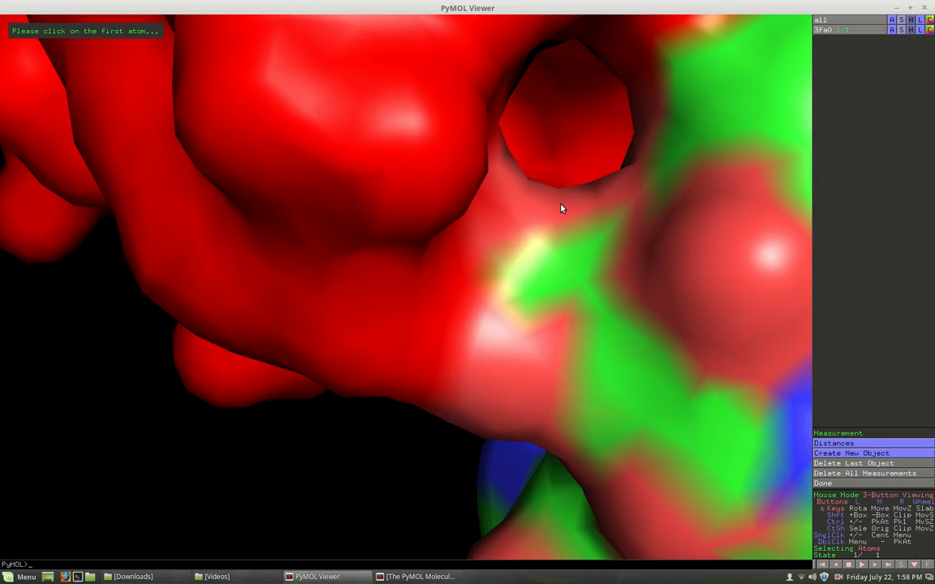
- Zoom out and orbit to inspect the whole 3fa0 surface from several sides
drag(551, 204, 478, 253)
right_drag(487, 246, 467, 80)
right_drag(524, 186, 476, 208)
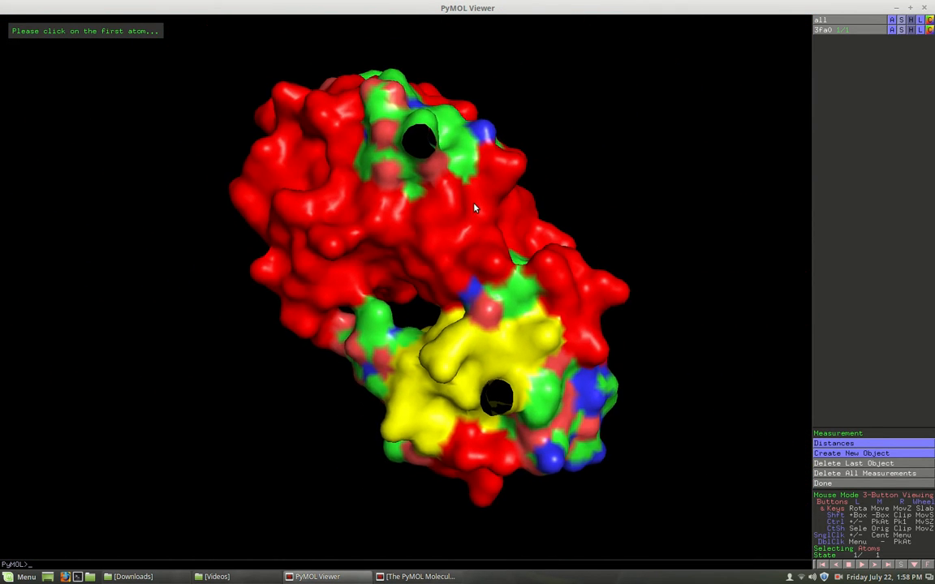
drag(477, 212, 406, 335)
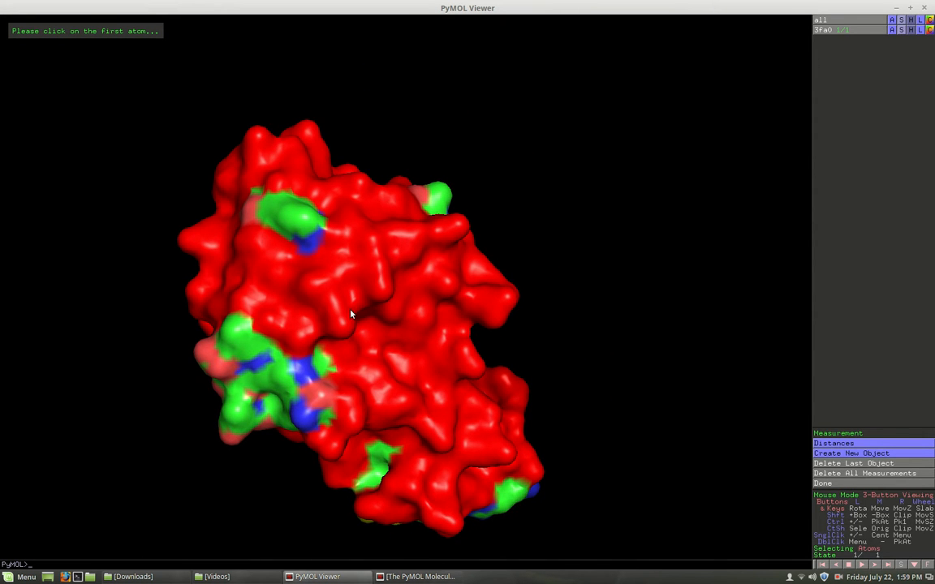
drag(329, 302, 312, 381)
drag(485, 360, 597, 350)
drag(495, 235, 498, 277)
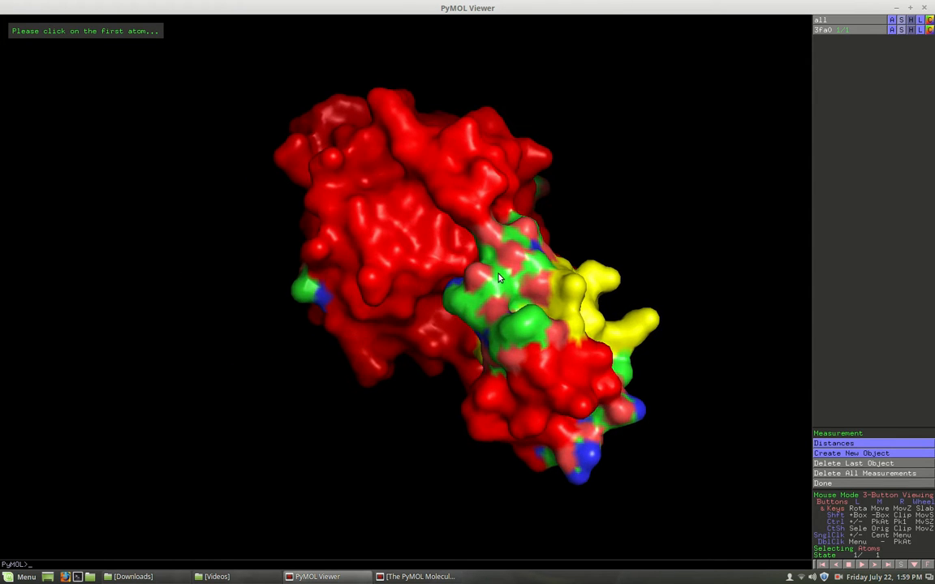
drag(473, 195, 488, 161)
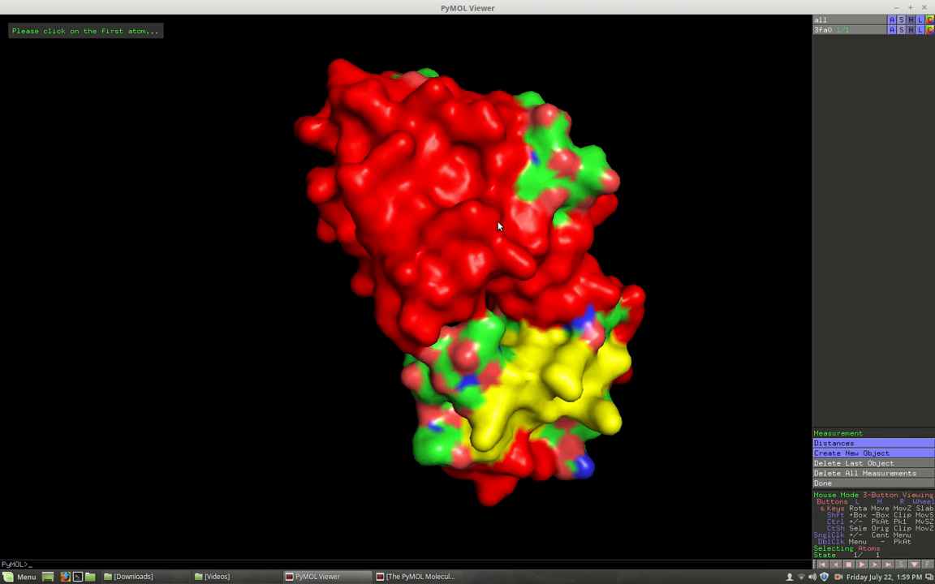
- Turn the surface so the yellow and green patch and central cavity face the viewer
middle_drag(496, 202, 438, 213)
drag(517, 179, 373, 291)
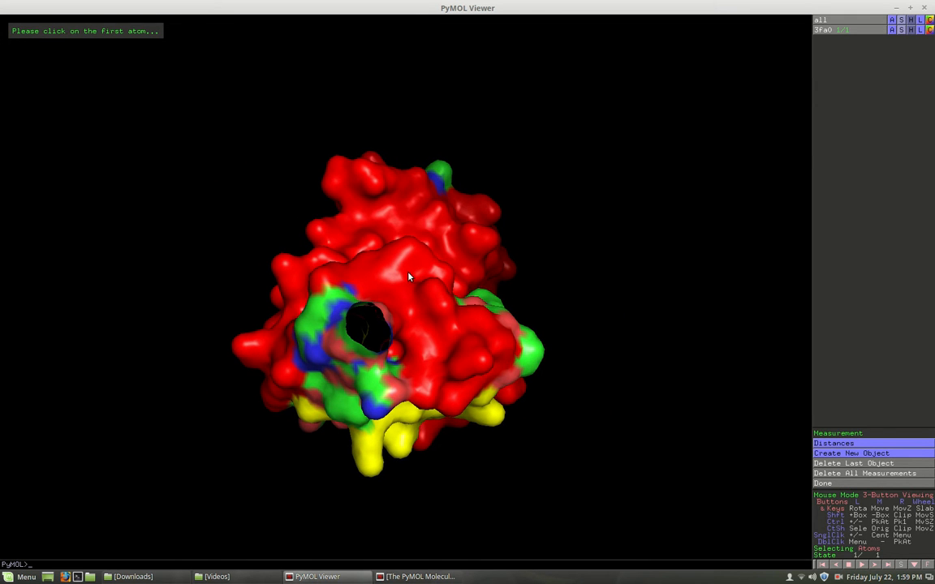
middle_drag(406, 273, 439, 221)
drag(439, 226, 272, 253)
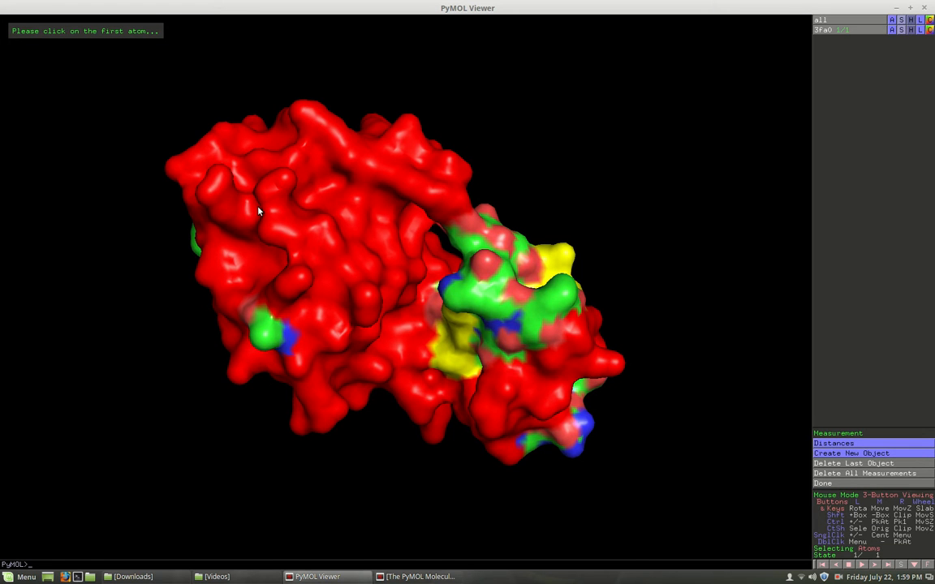
drag(290, 140, 590, 186)
drag(372, 224, 423, 345)
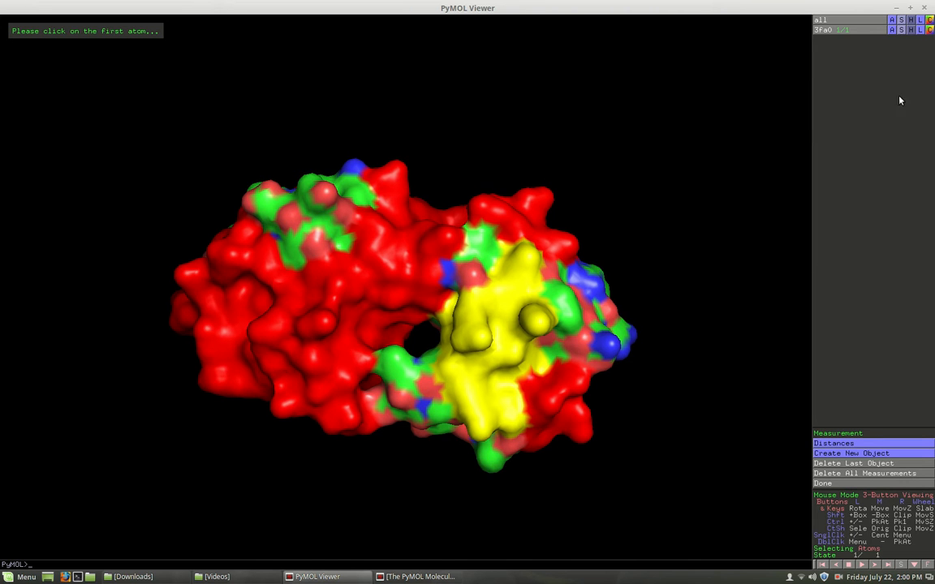
click(422, 577)
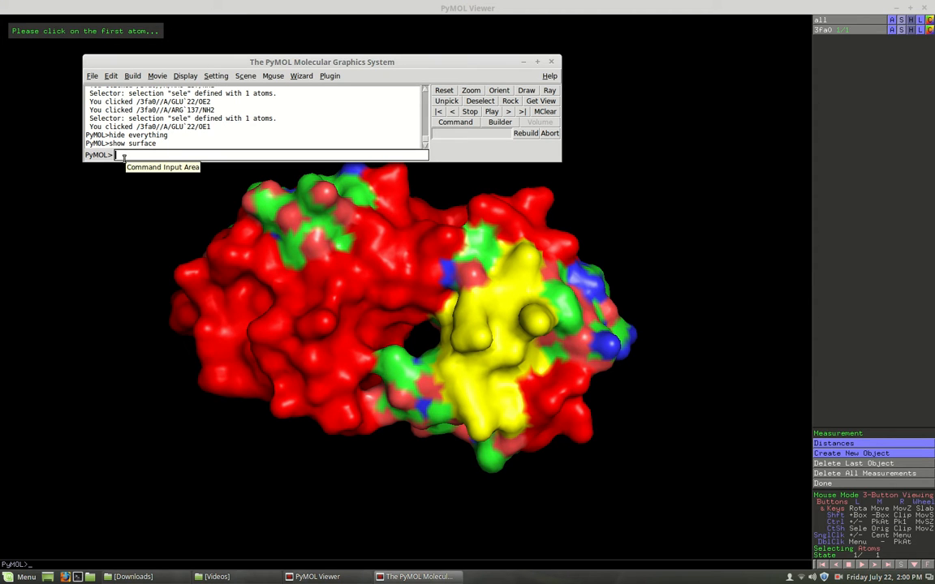
- Colour the protein gray, with helices red and sheets yellow
text(cd)
text(lor gra)
text(y)
key(Return)
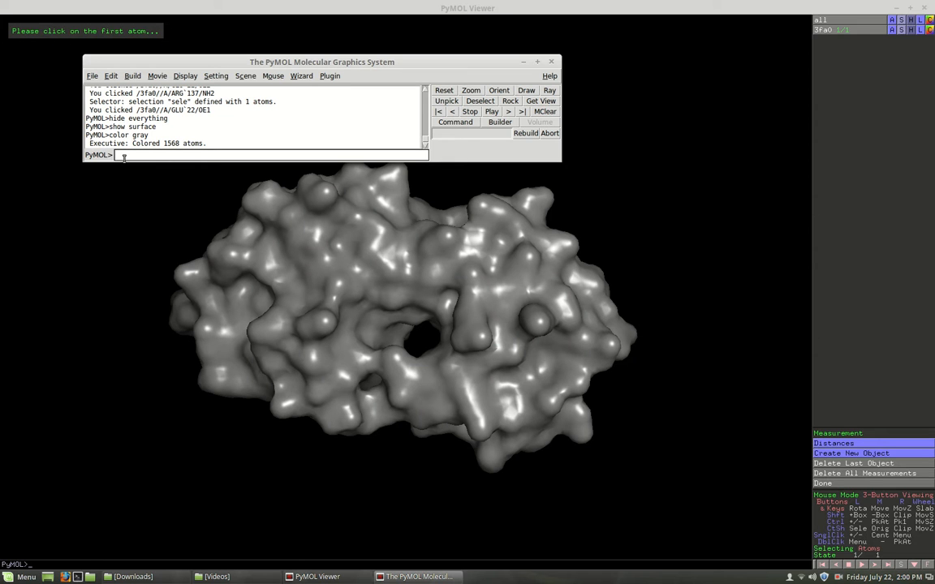
text(color)
text( red.)
text( ss)
text( h)
key(Return)
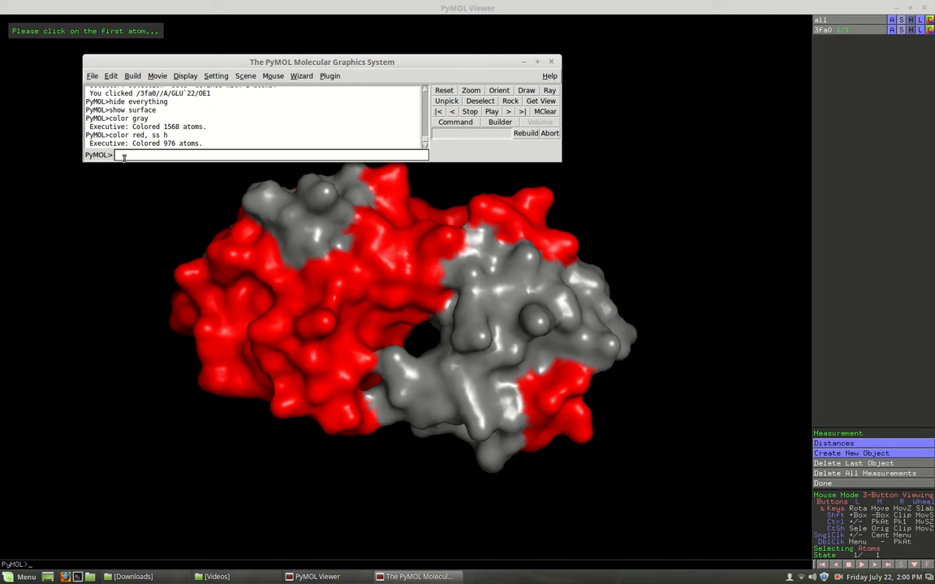
key(Up)
key(BackSpace)
key(BackSpace)
key(BackSpace)
key(BackSpace)
key(BackSpace)
key(BackSpace)
key(BackSpace)
key(BackSpace)
key(BackSpace)
text(yellow, ss s)
key(Return)
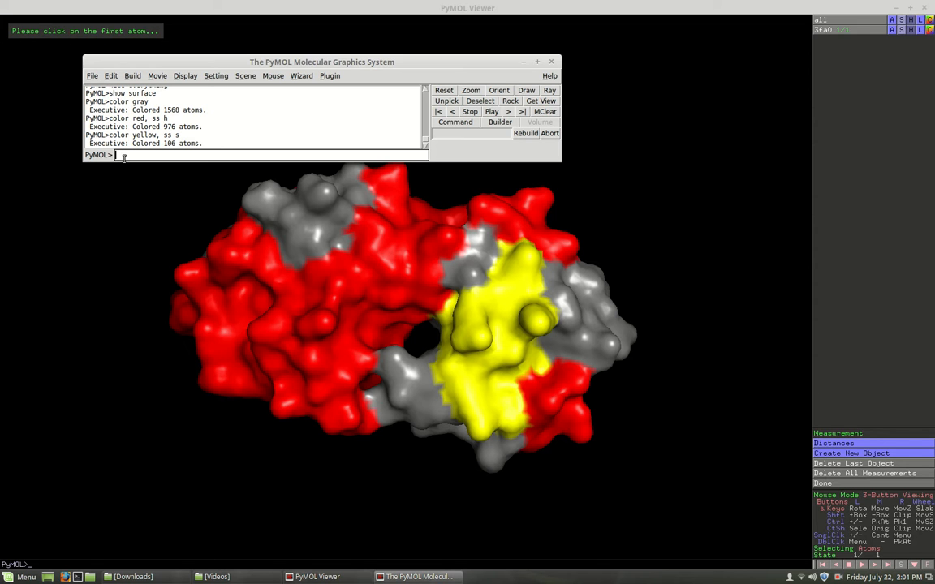
- Set the surface transparency to 0.5
text(set transp)
text(ara)
key(BackSpace)
text(ency, .5)
key(Return)
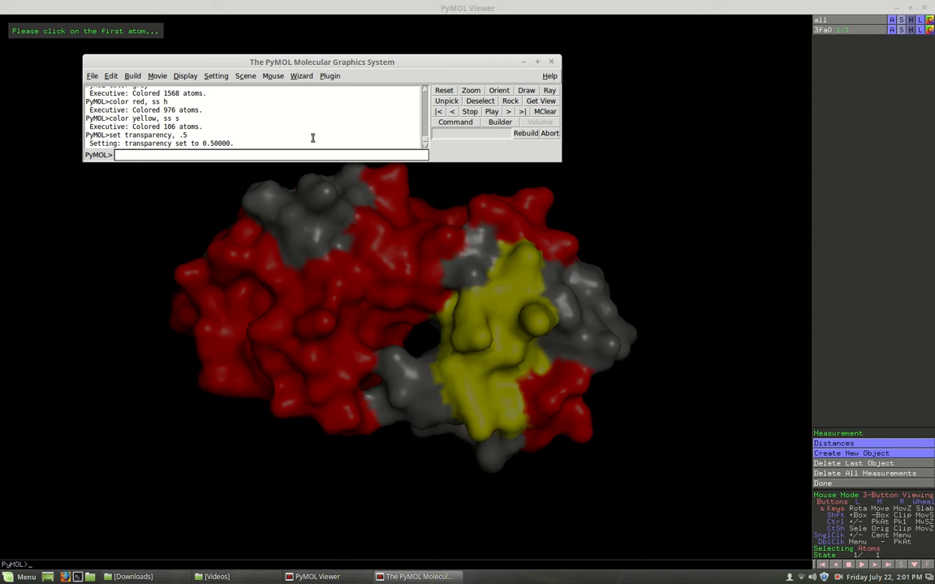
- Show residues 15, 33, 99 and 121 as sticks
drag(412, 67, 444, 68)
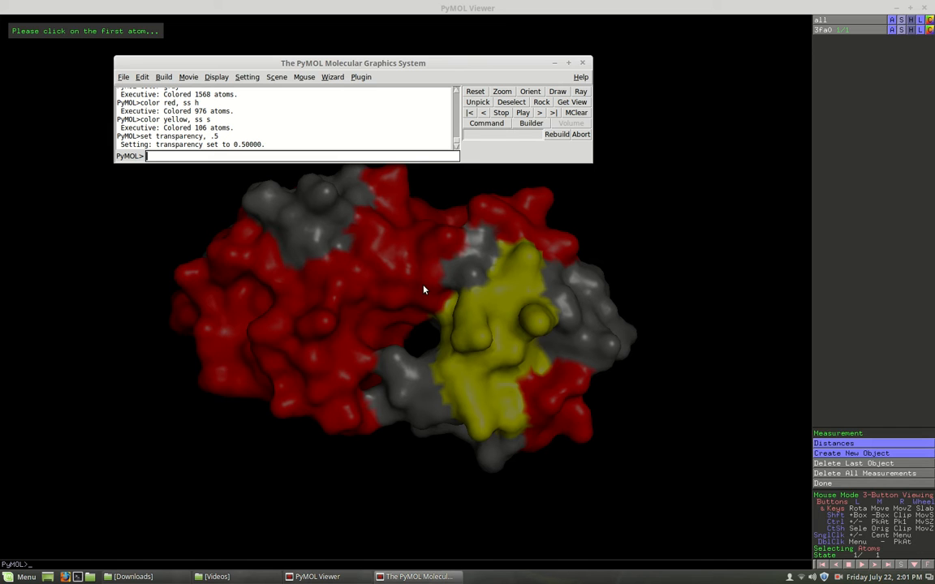
text(show stick,)
text(resi)
text(15+33+99+)
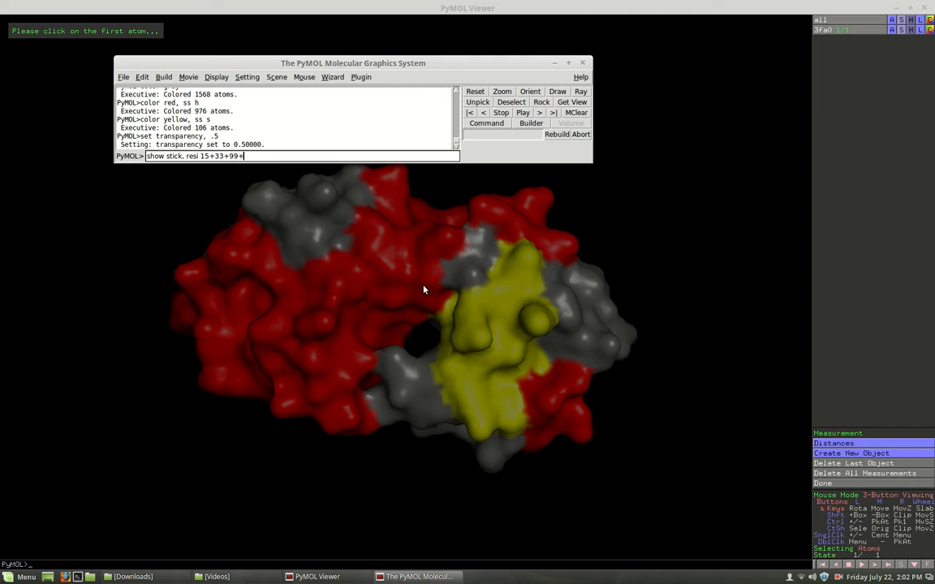
text(121)
key(Return)
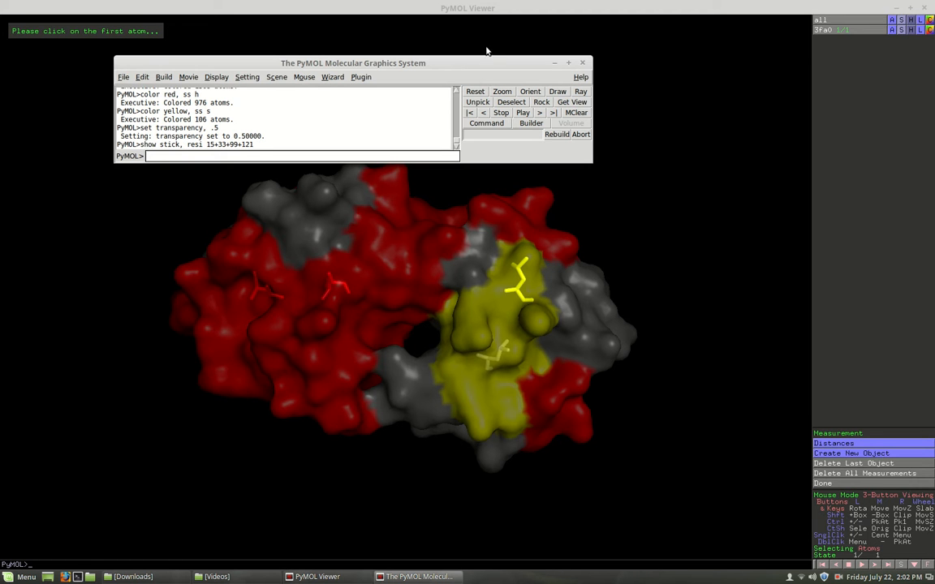
- Orbit the translucent surface to inspect its stick residues, ending with the yellow sheets upper right
drag(492, 65, 466, 485)
drag(500, 364, 478, 465)
drag(403, 249, 385, 372)
drag(366, 217, 411, 275)
drag(497, 158, 345, 219)
drag(427, 158, 389, 190)
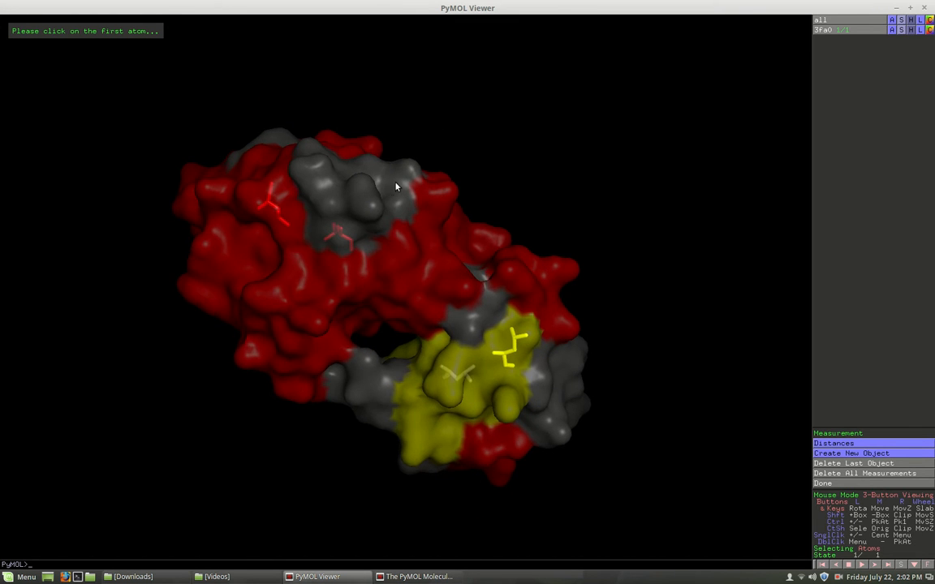
drag(205, 269, 450, 232)
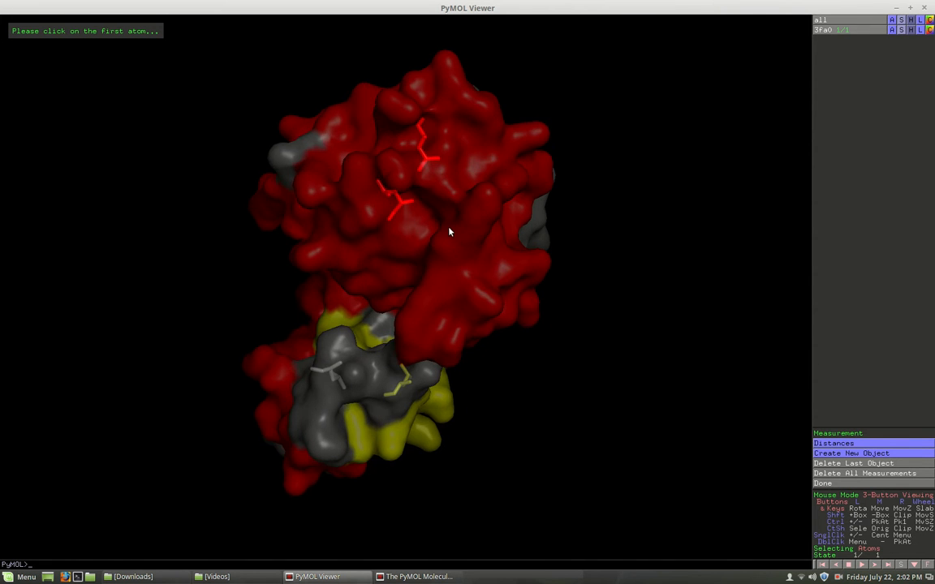
drag(340, 248, 422, 239)
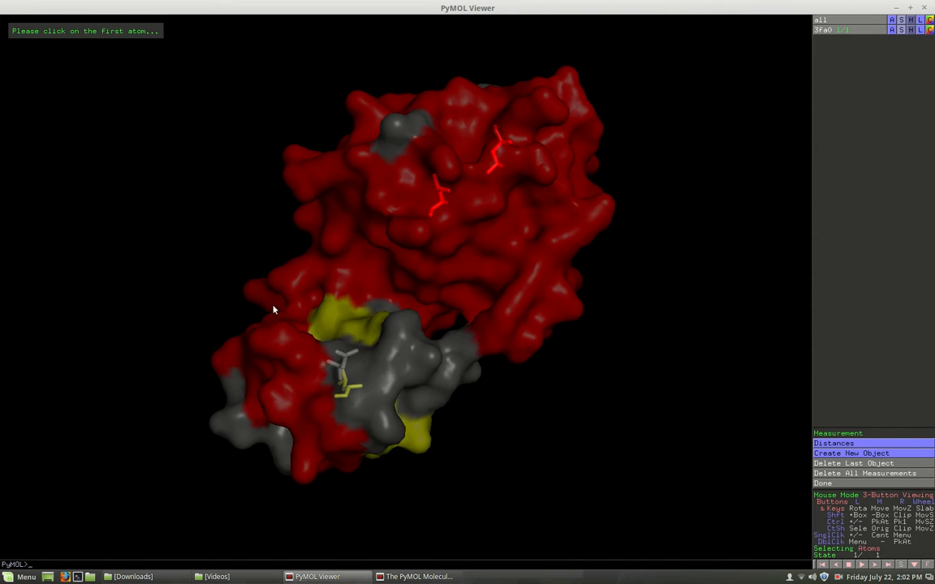
drag(280, 370, 406, 271)
drag(324, 333, 351, 290)
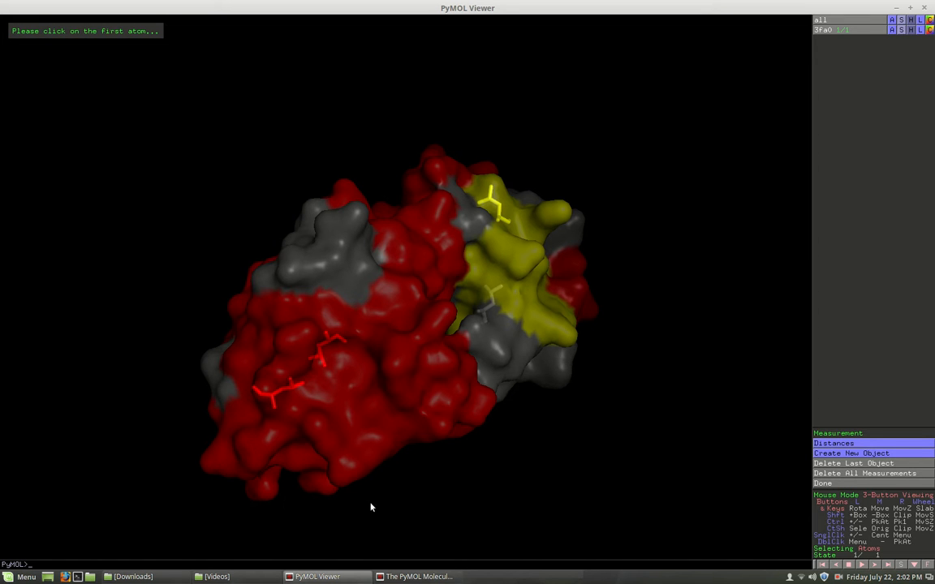
- Display residue 208 as spheres with 'show spheres, resi 208'
click(419, 577)
drag(268, 480, 276, 284)
text(show spheres)
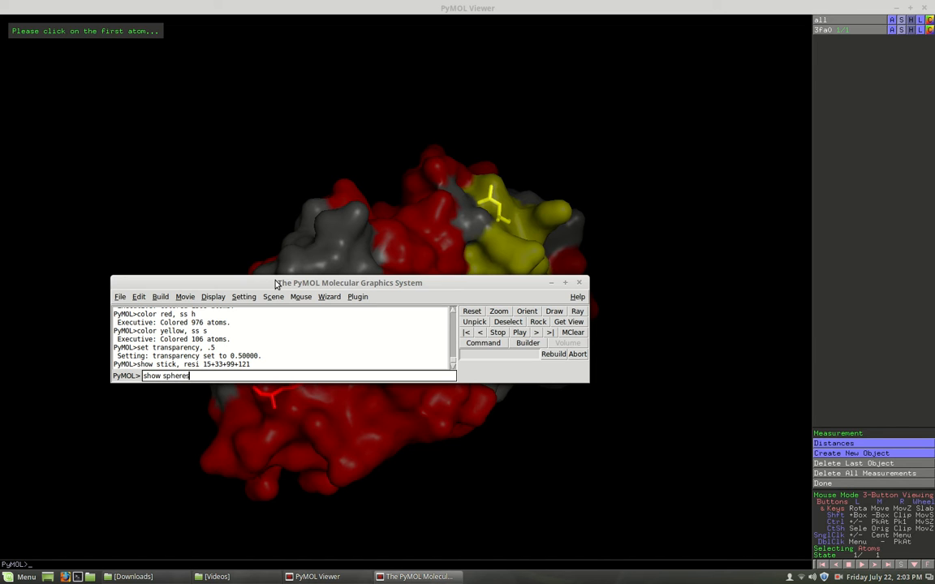
text(, resi 208)
key(Return)
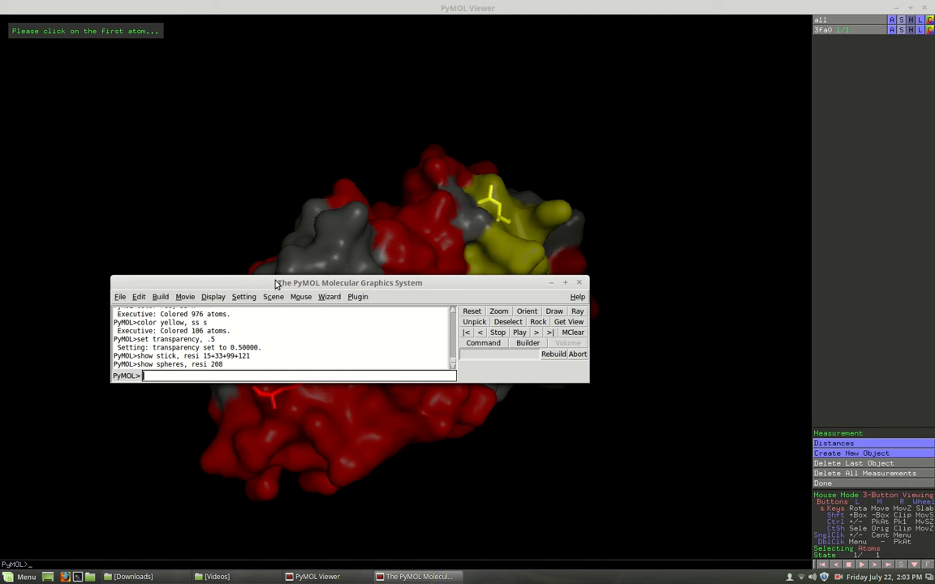
drag(409, 290, 272, 578)
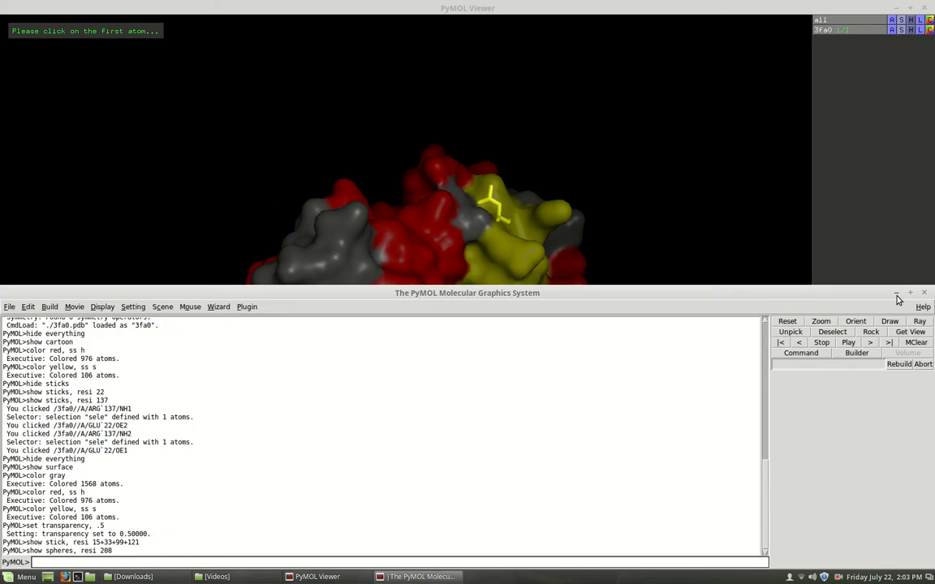
click(896, 293)
- Rotate the surface to reveal the residue-208 sphere and sticks, then return to the command line
drag(438, 392, 455, 245)
drag(394, 328, 336, 256)
drag(506, 379, 386, 334)
drag(355, 204, 476, 296)
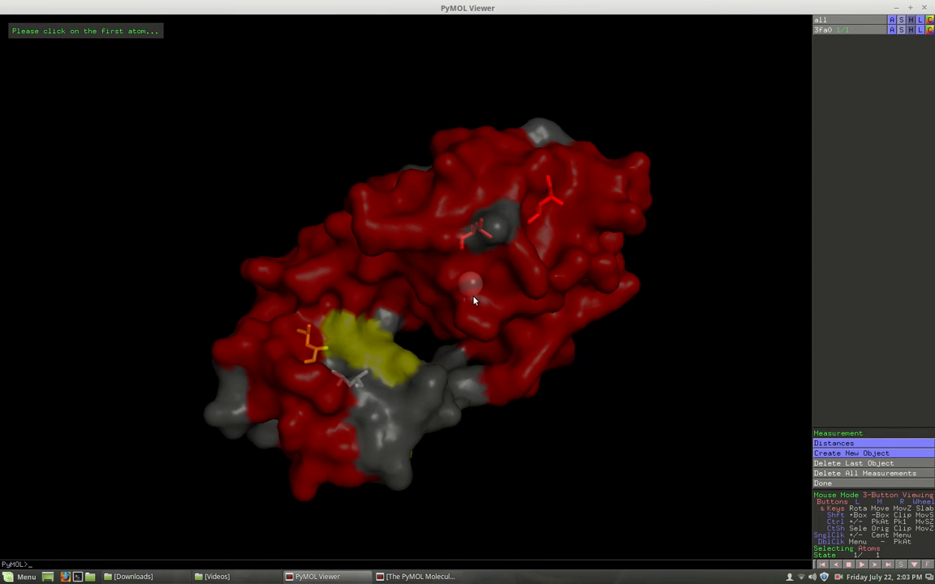
drag(327, 276, 430, 380)
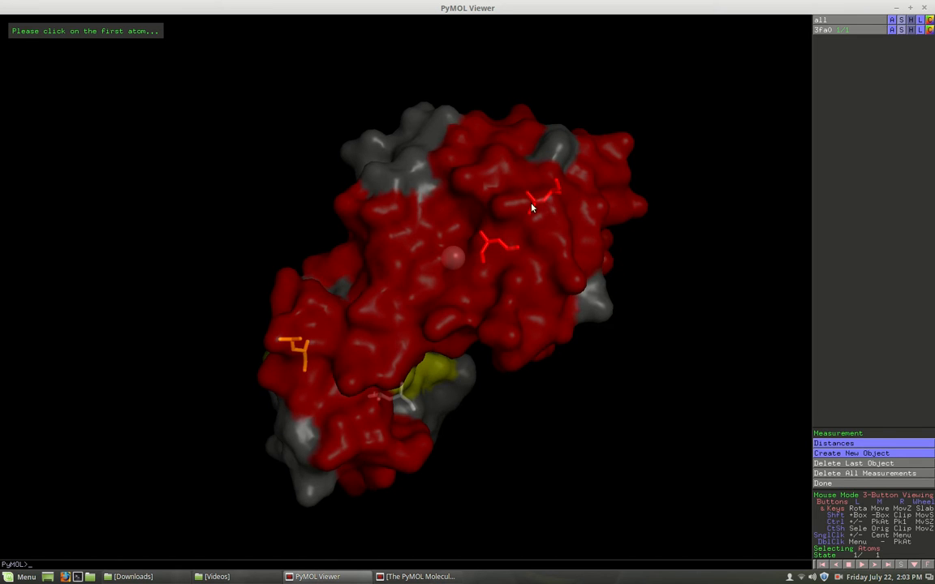
drag(429, 208, 432, 242)
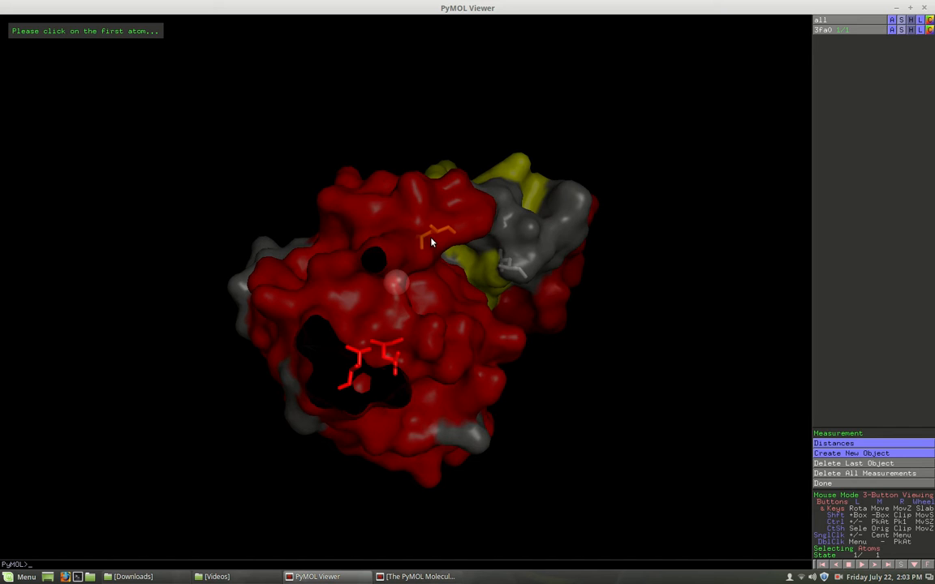
click(442, 576)
drag(251, 292, 281, 136)
click(200, 231)
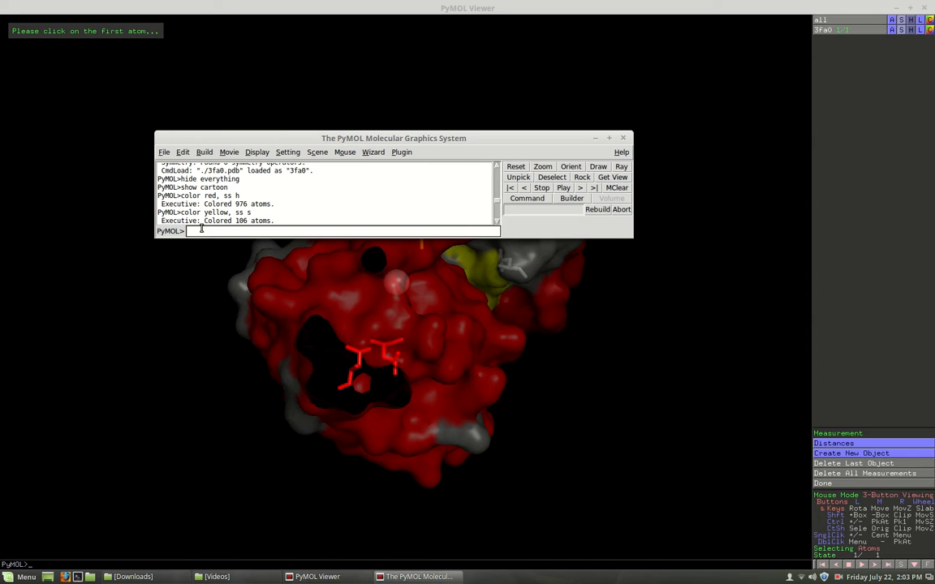
- Fetch protein 148l and rotate the view to see its cyan lines beside the 3fa0 surface
text(fetch)
text(148l)
key(Return)
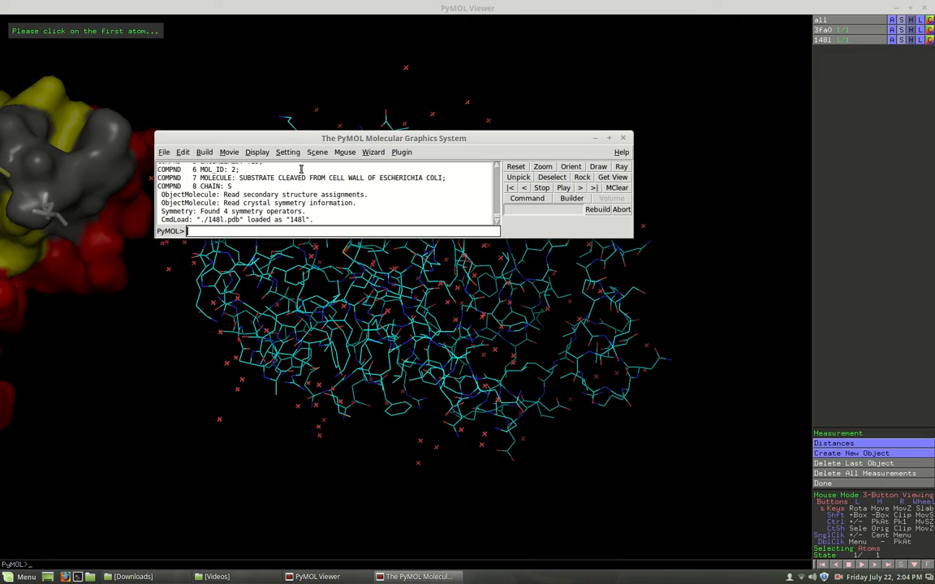
click(258, 7)
drag(307, 273, 313, 339)
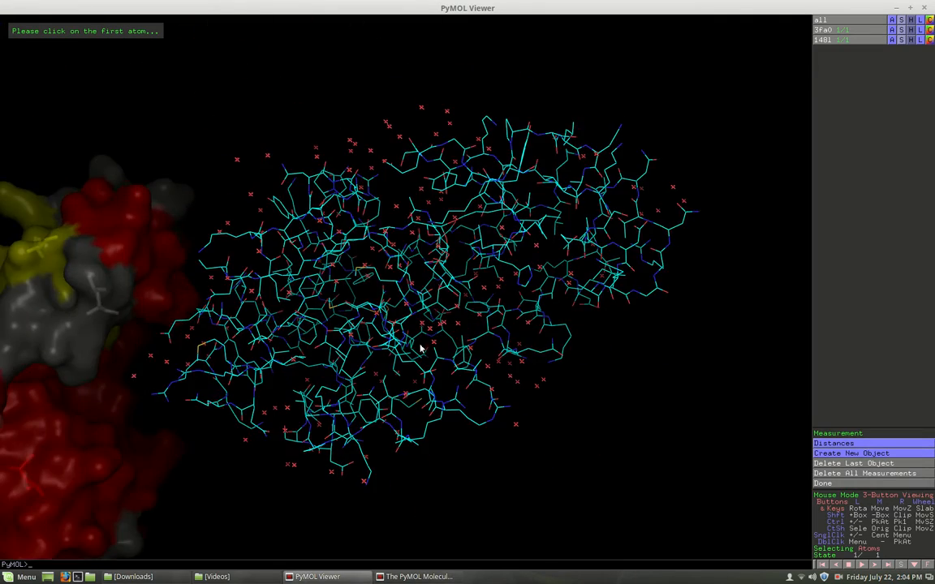
- Hide every representation of 148l and show it only as a cyan cartoon
click(824, 40)
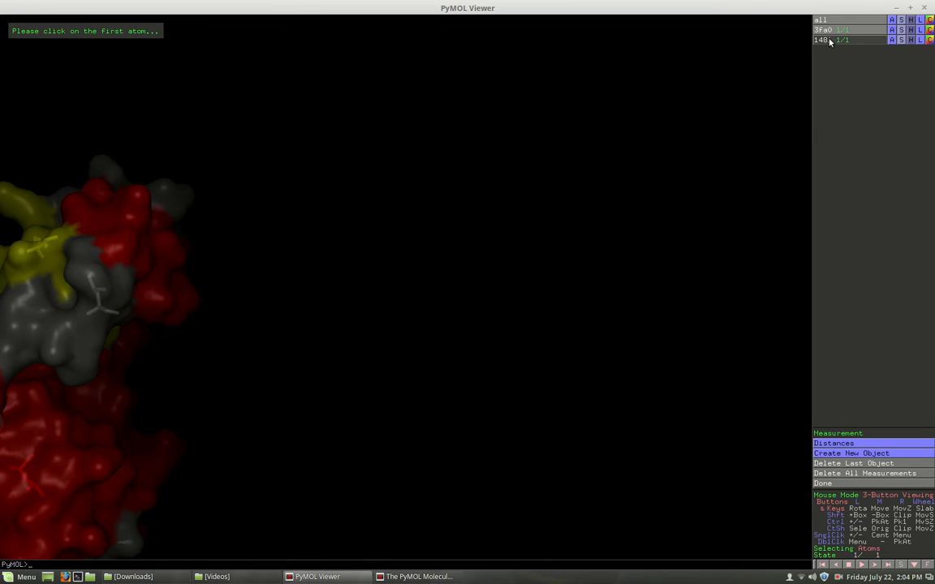
click(826, 40)
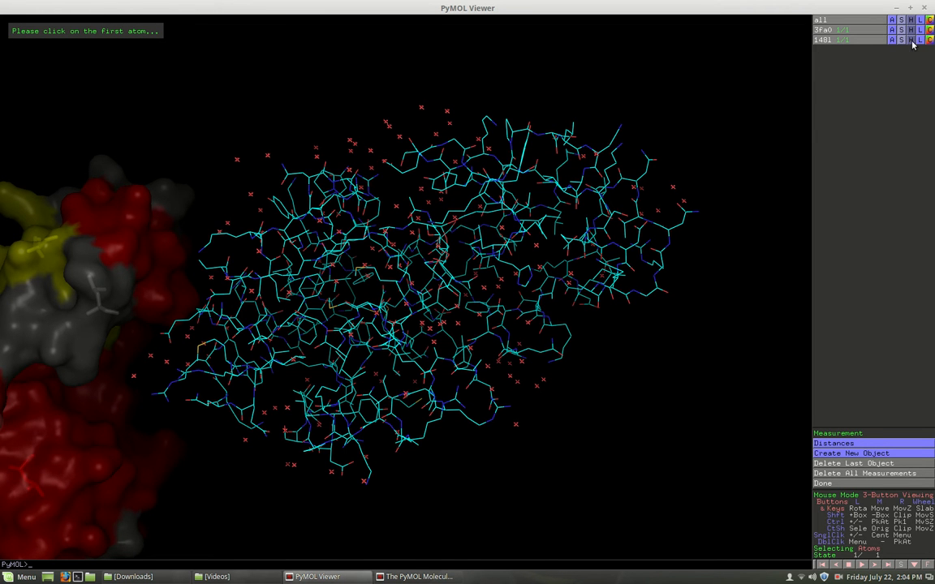
click(911, 40)
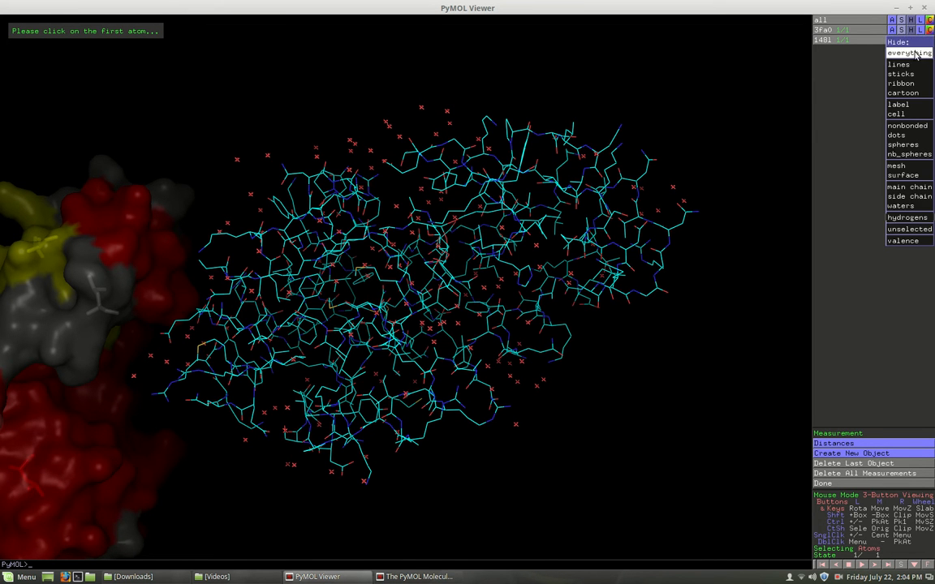
click(907, 38)
click(902, 39)
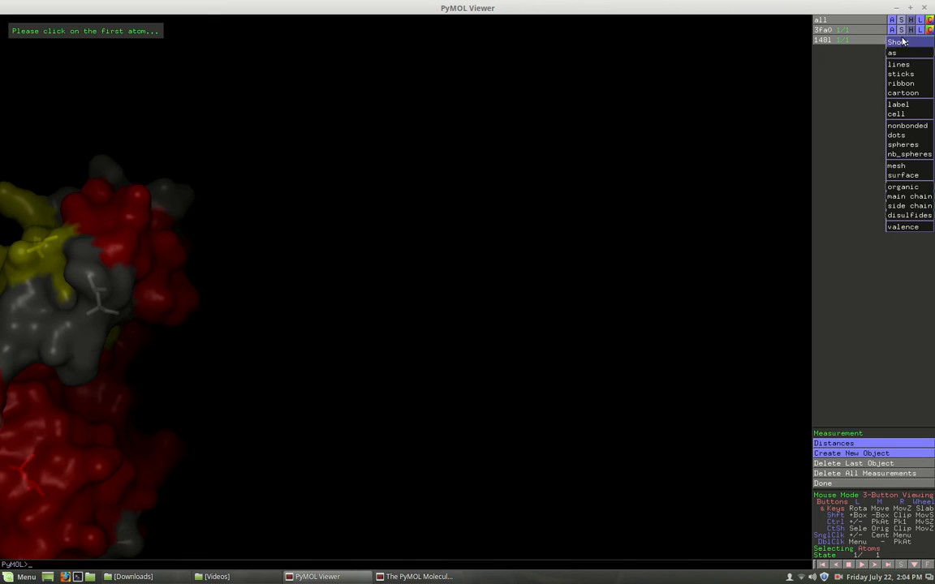
click(903, 93)
mouse_move(319, 273)
mouse_down()
mouse_move(361, 306)
mouse_move(417, 265)
mouse_move(410, 315)
mouse_move(538, 359)
mouse_move(523, 288)
mouse_move(347, 325)
mouse_move(321, 276)
mouse_up()
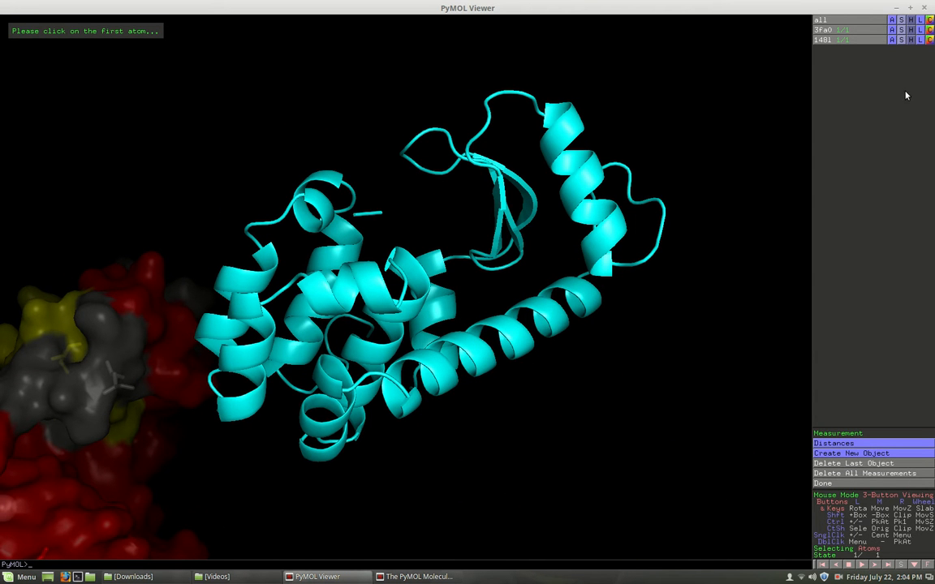
- Run 'show surface' to wrap the 148l cartoon in an element-coloured surface
click(322, 579)
click(330, 578)
click(414, 577)
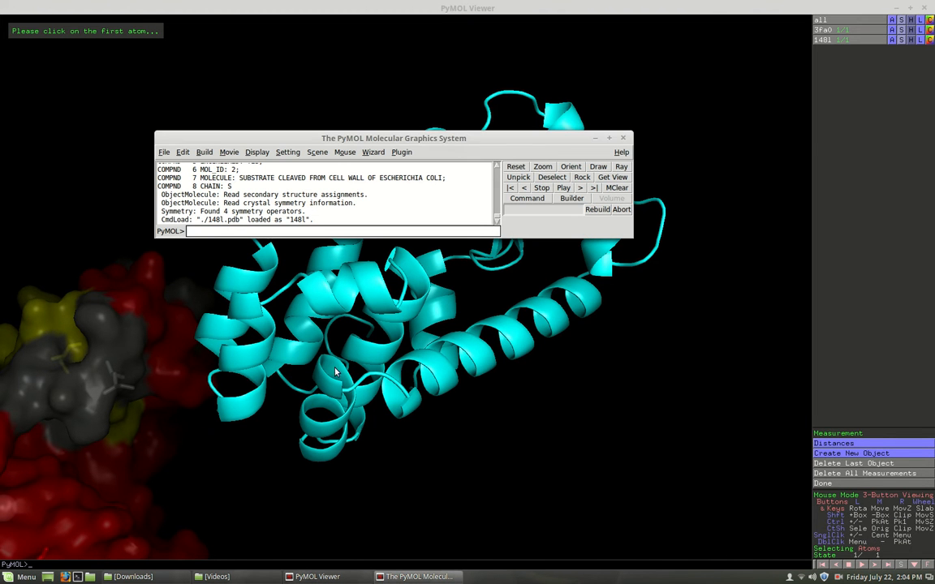
text(show spheres, resi 208)
triple_click(216, 231)
text(color yellow, ss s)
triple_click(217, 231)
text(show surface)
key(Return)
- Rotate both proteins to inspect the new surface, then return the command console to mid-screen
drag(490, 140, 654, 496)
drag(306, 360, 248, 323)
drag(343, 333, 371, 400)
drag(458, 438, 412, 430)
drag(250, 442, 180, 363)
drag(369, 384, 432, 460)
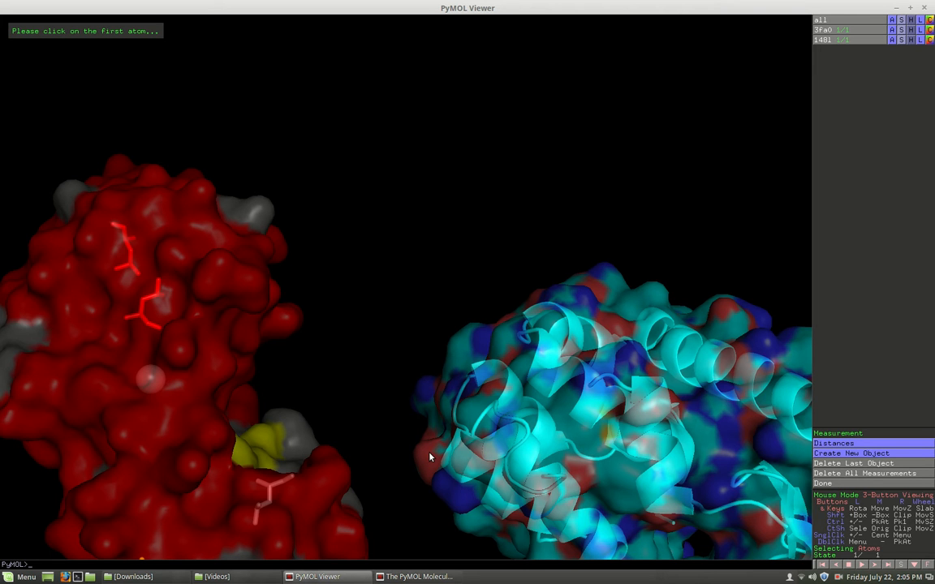
click(394, 578)
drag(422, 496, 373, 395)
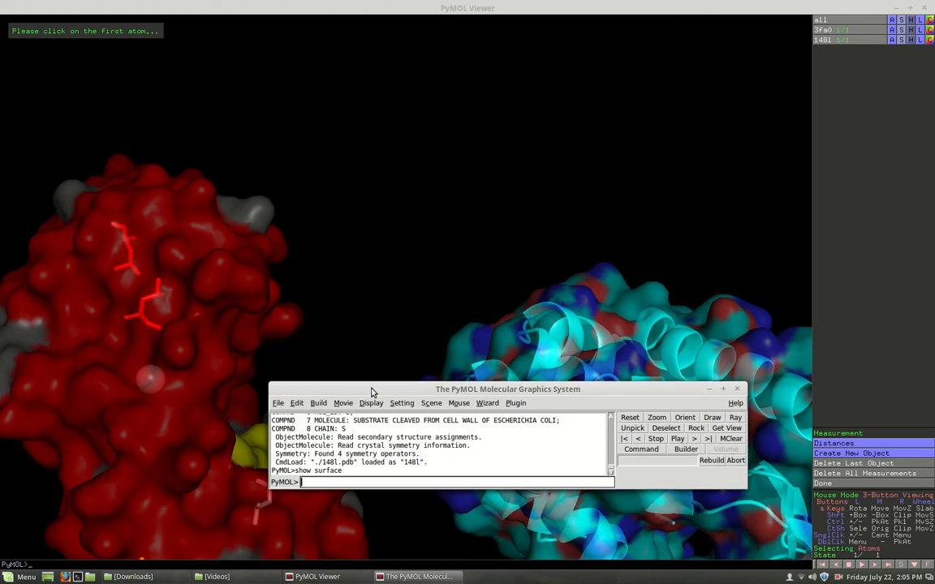
- Run 'align 3fa0, 148l' (RMS 0.607 over 1085 atoms) and rotate to inspect the overlap
text(align 3fa0, 148l)
key(Return)
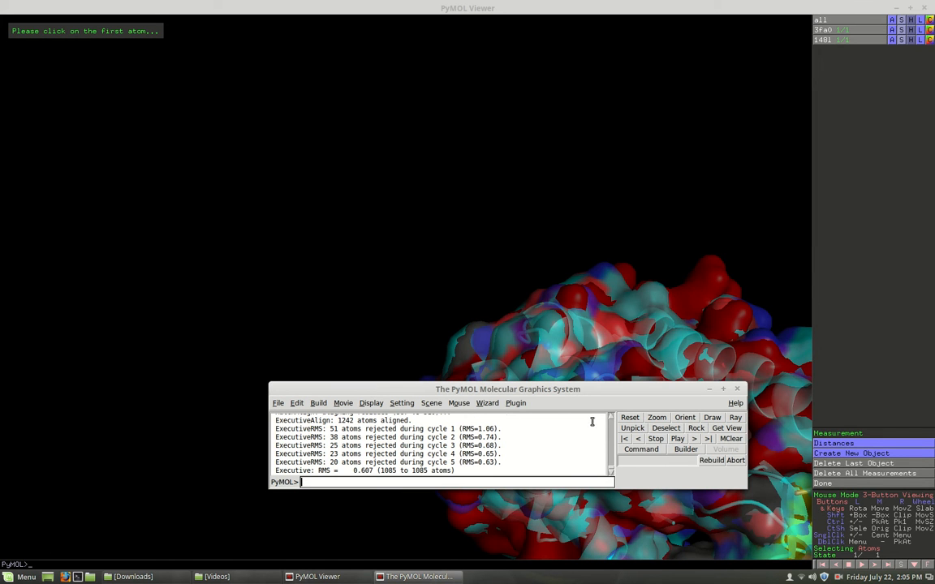
drag(589, 391, 478, 470)
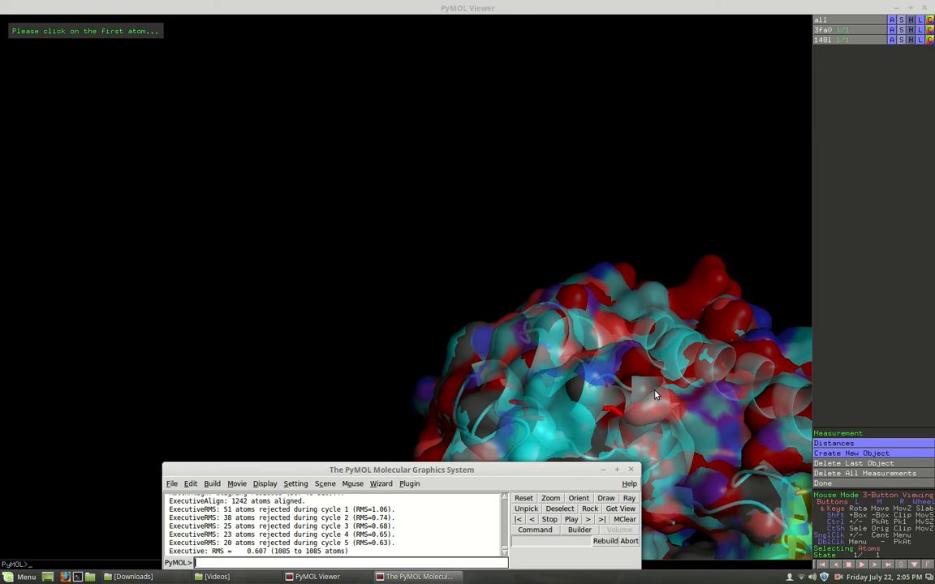
middle_drag(657, 390, 383, 182)
drag(477, 187, 389, 223)
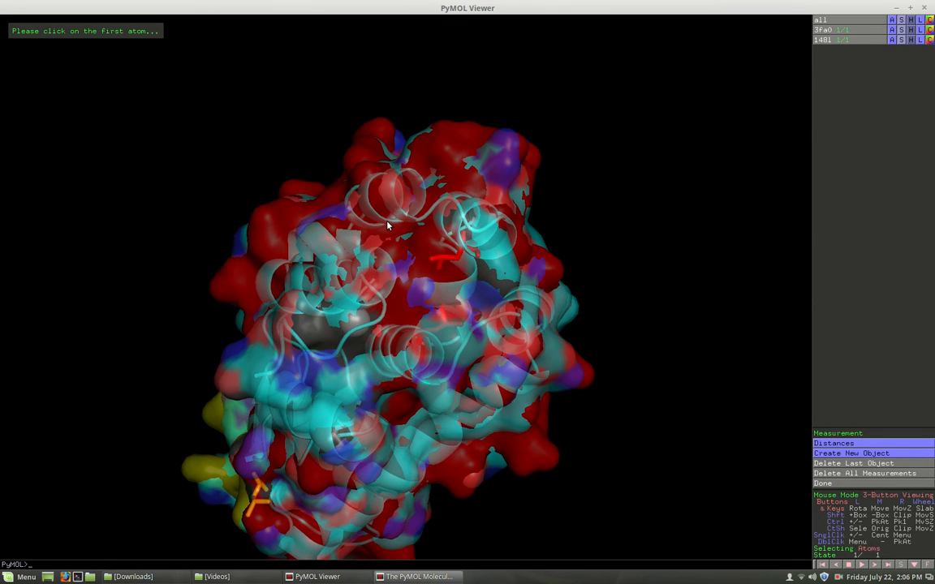
- Run 'hide everything, 148l' so only the 3fa0 surface with sticks remains visible
click(387, 225)
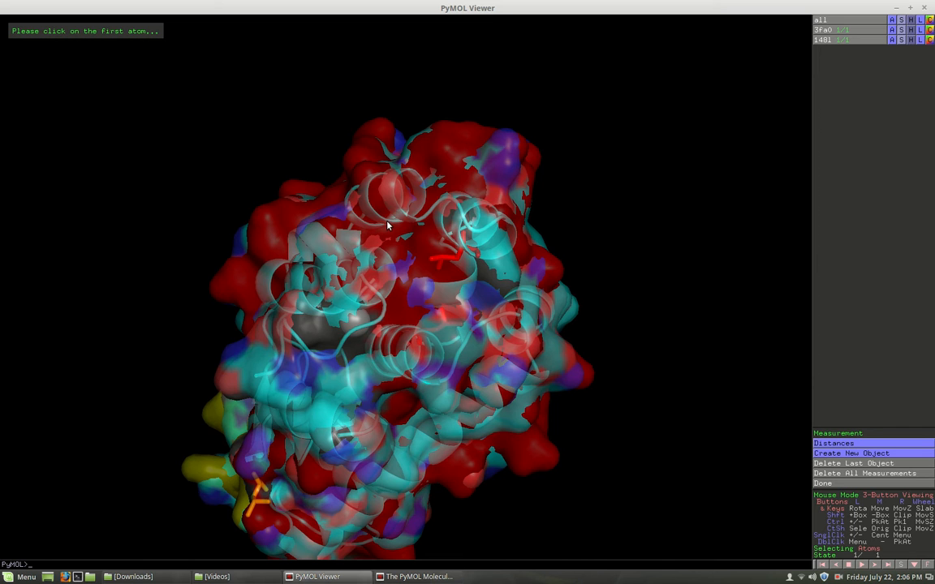
text(hod)
click(344, 577)
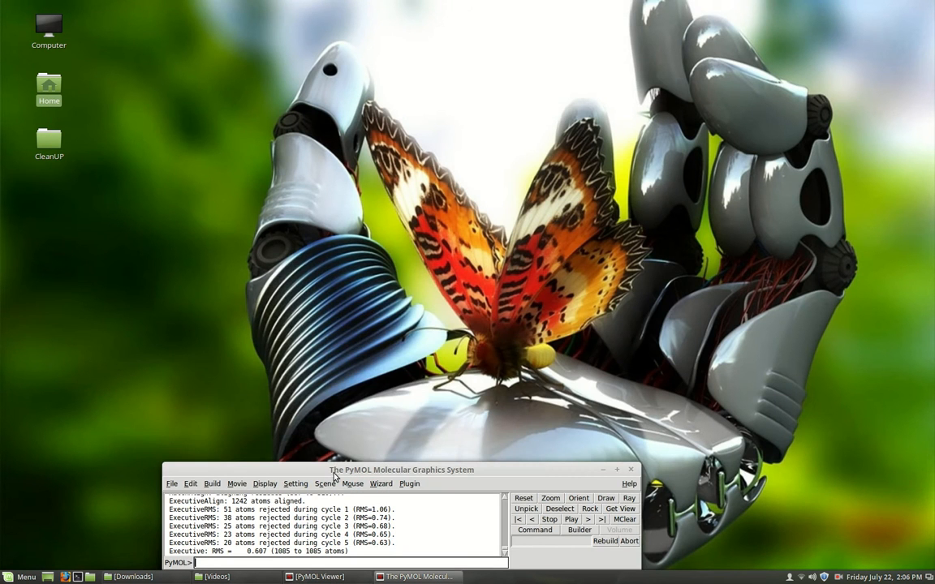
drag(333, 471, 361, 311)
text(hide everything)
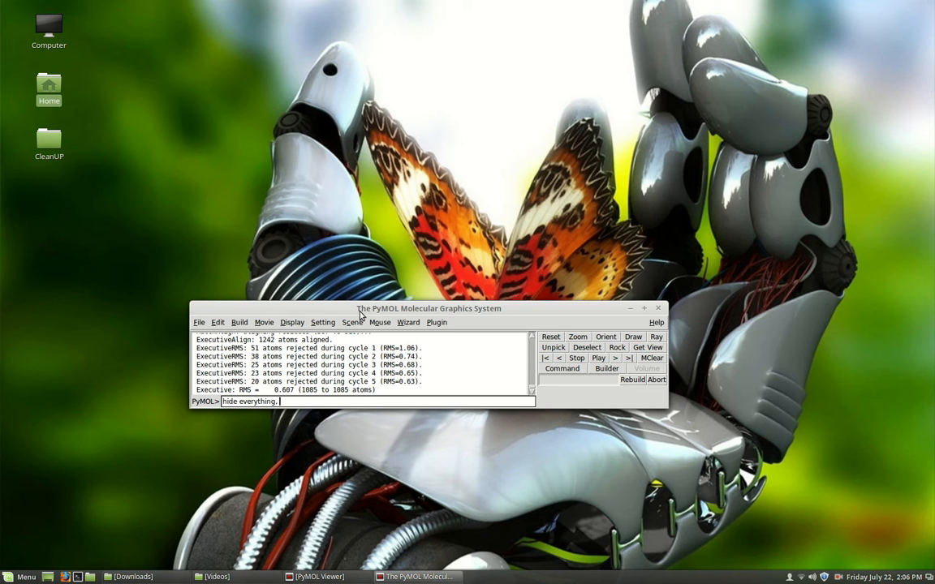
text(, 148l)
key(Return)
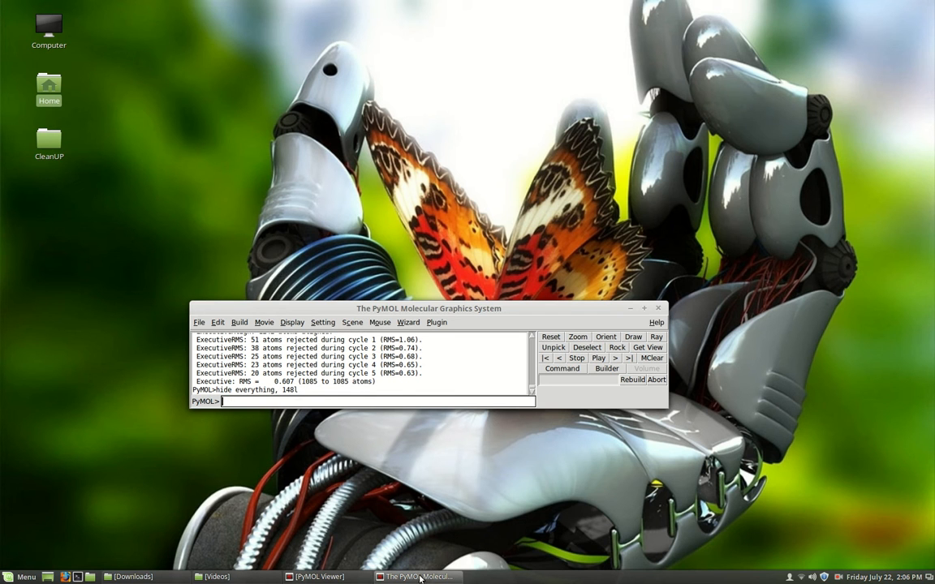
click(380, 577)
click(336, 579)
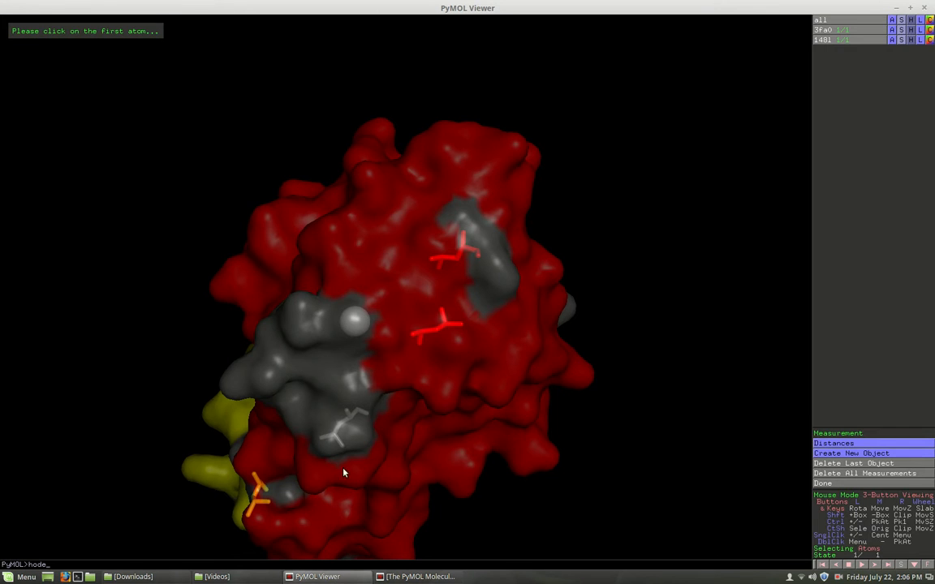
drag(322, 379, 452, 381)
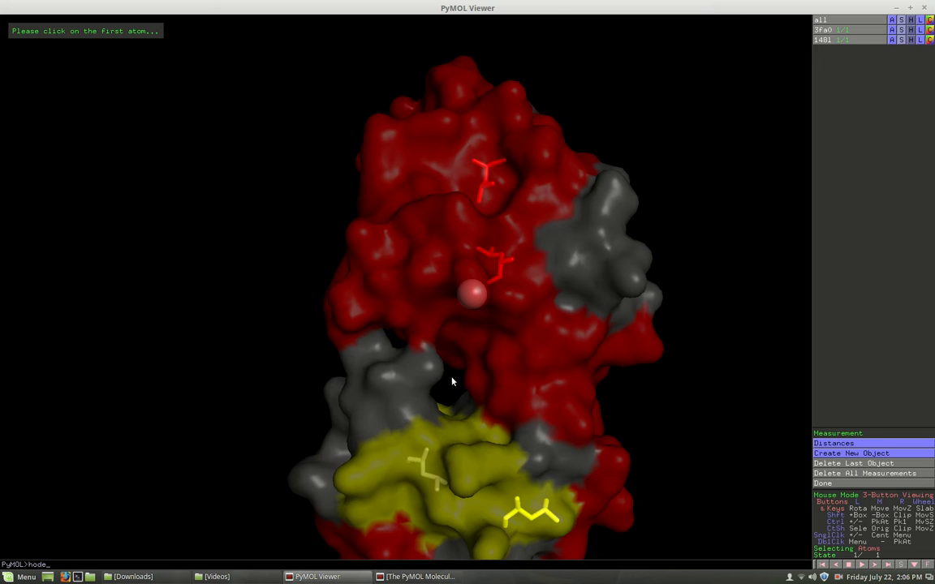
click(417, 576)
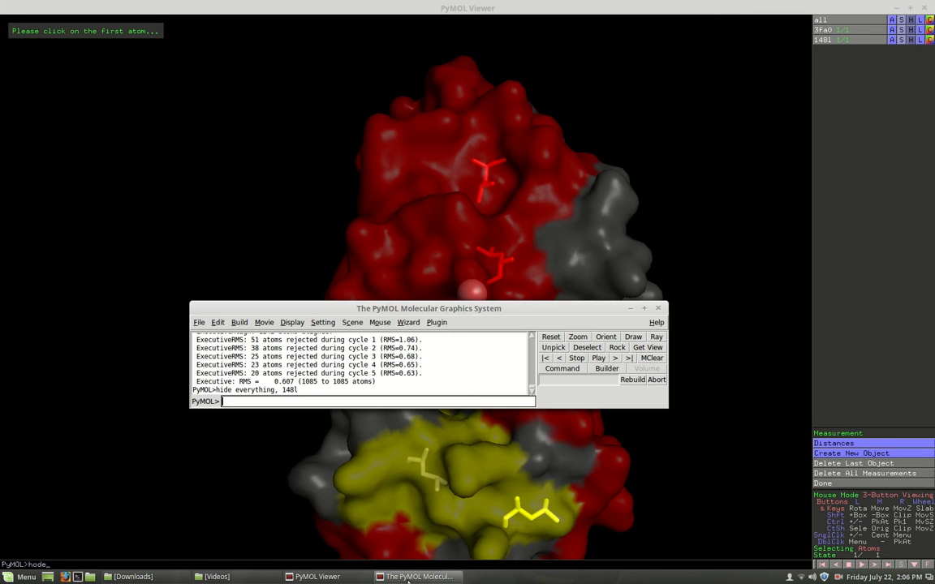
text(color blue)
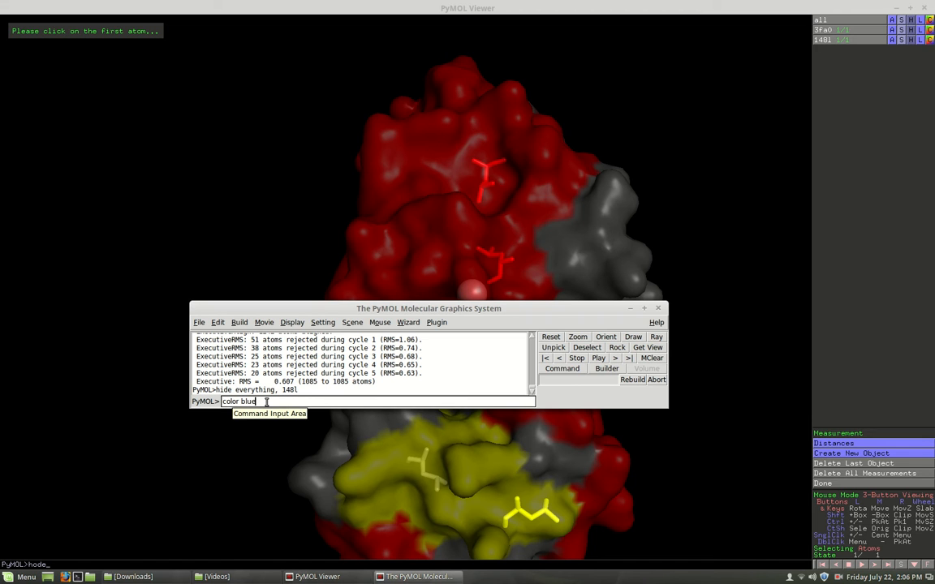
text(, 148)
key(BackSpace)
key(Return)
drag(422, 212, 549, 322)
drag(451, 481, 459, 278)
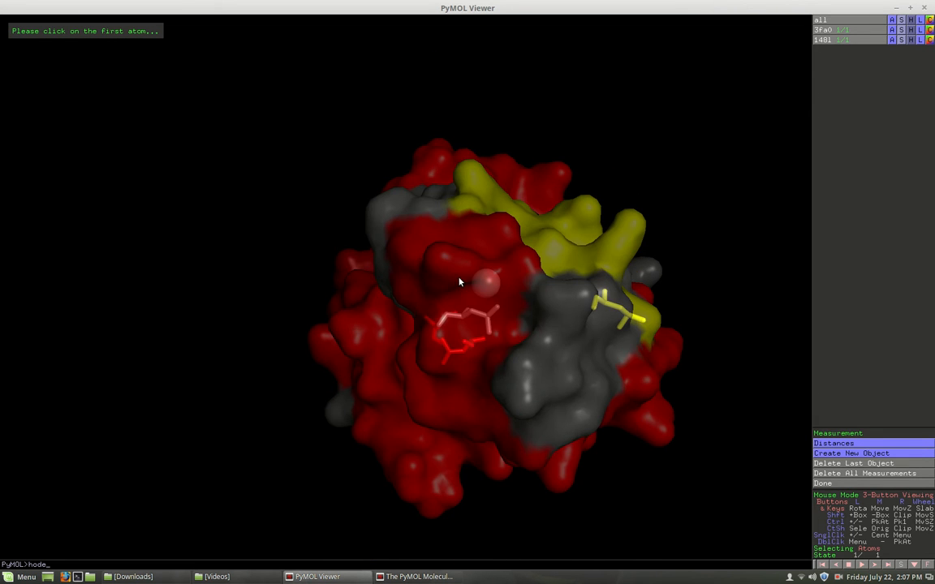
- Correct the colour command to 148l and colour all its 1525 atoms blue
click(382, 576)
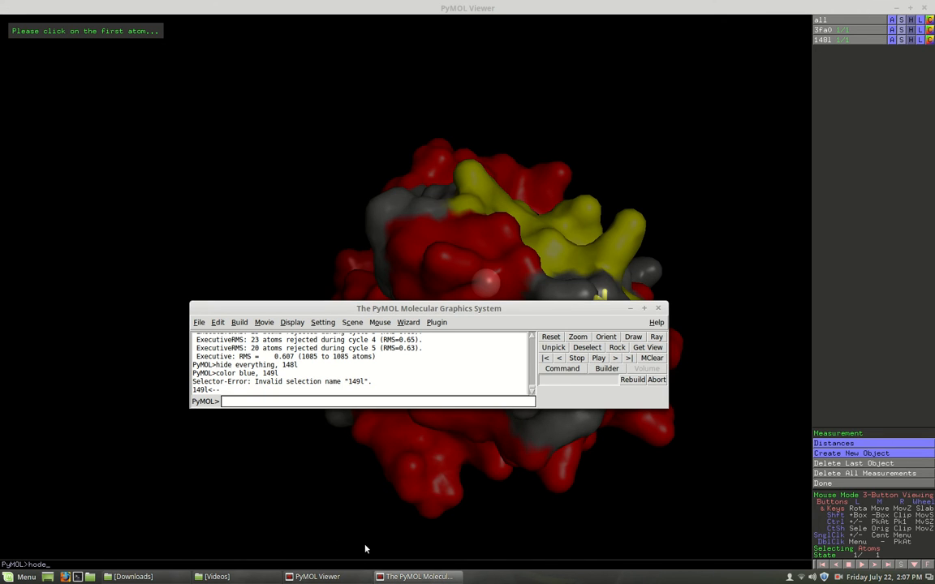
key(Up)
key(BackSpace)
text(8l)
key(Return)
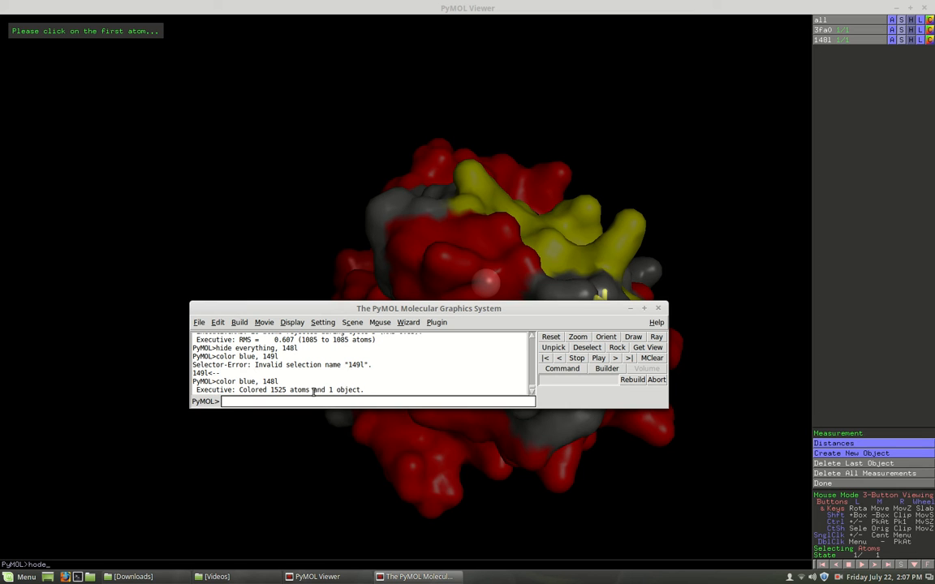
drag(376, 312, 302, 516)
drag(537, 383, 401, 282)
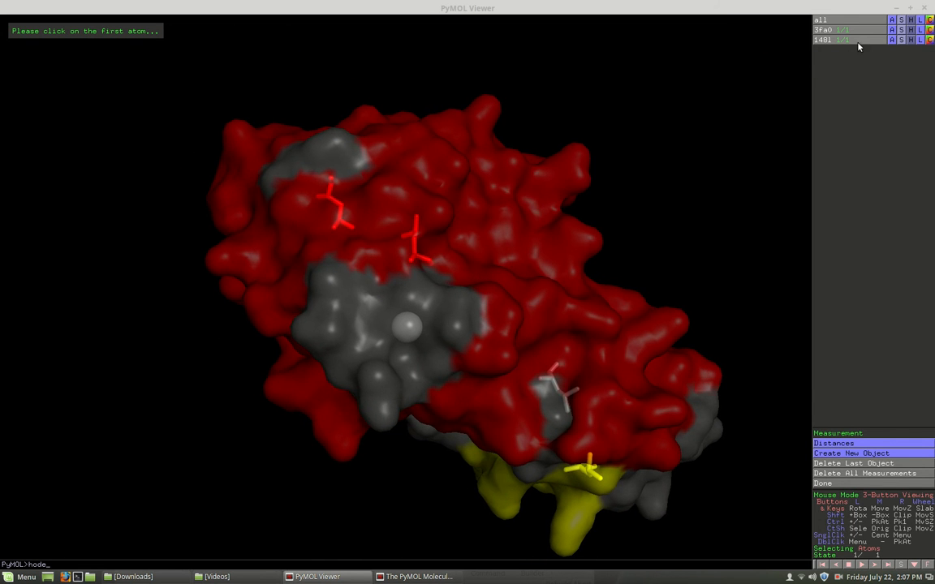
- Try 'show 148l', which fails as an unknown representation
click(414, 576)
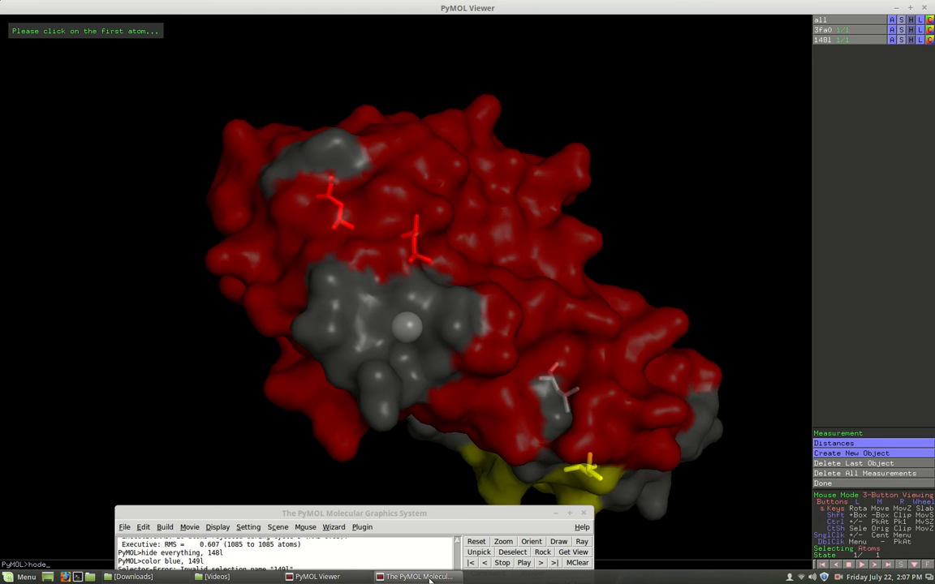
drag(369, 513, 411, 221)
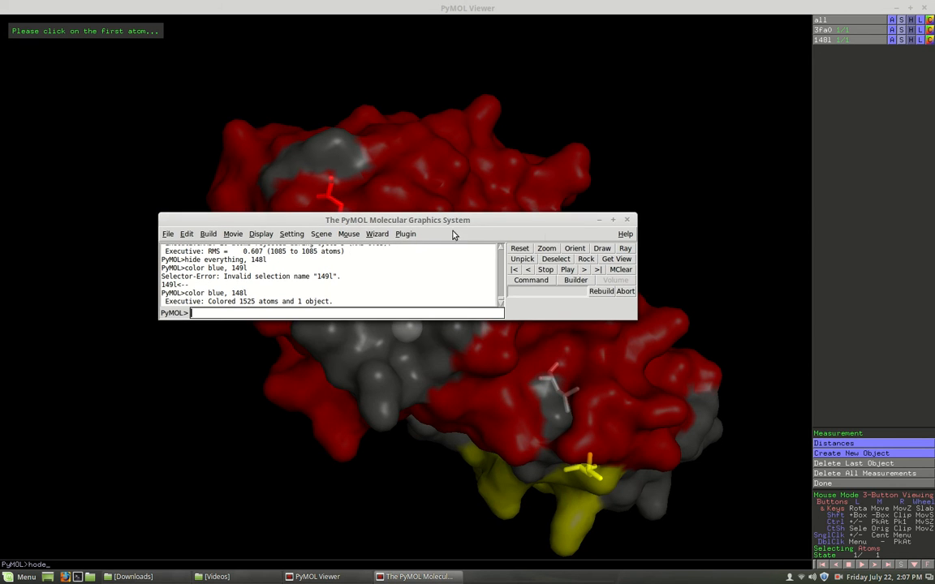
drag(517, 318, 523, 418)
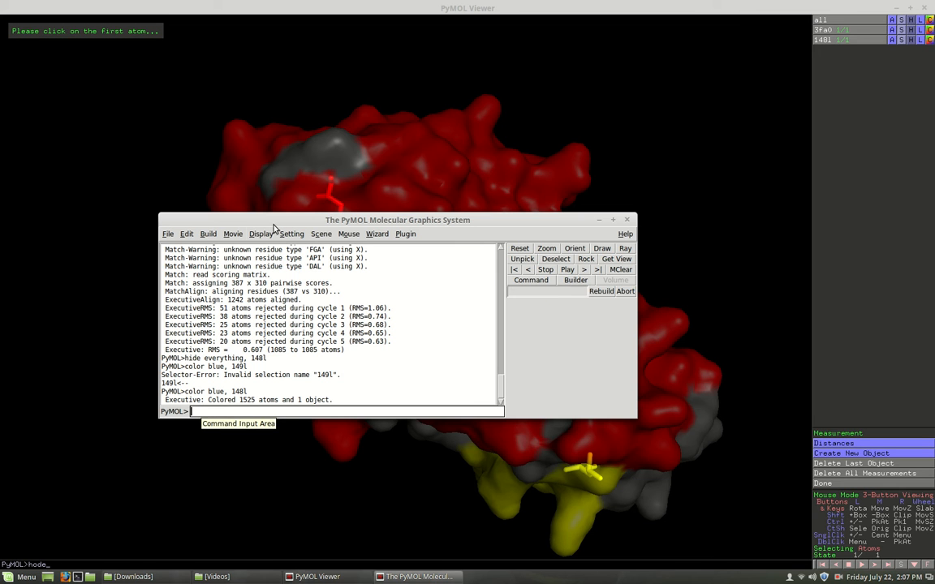
drag(278, 221, 279, 178)
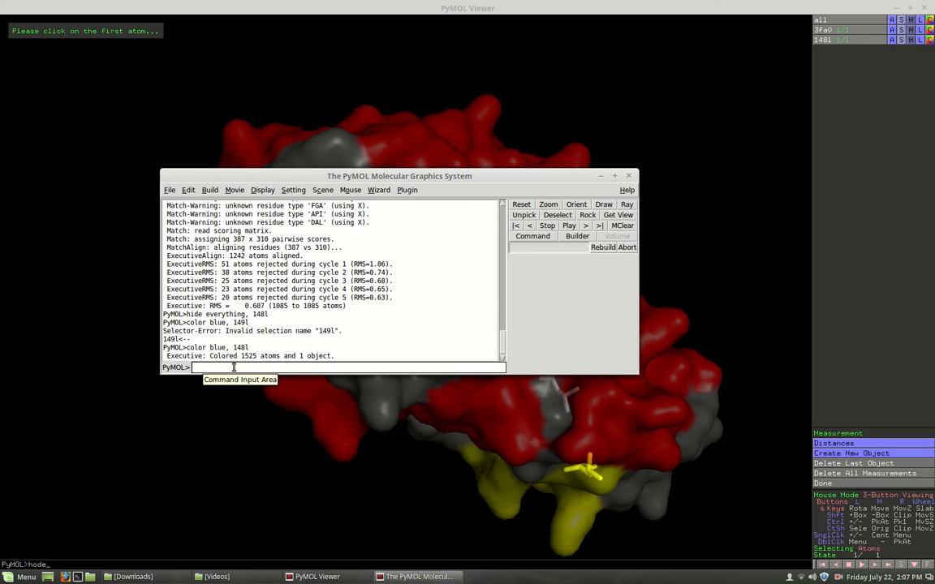
text(show 148l)
key(Return)
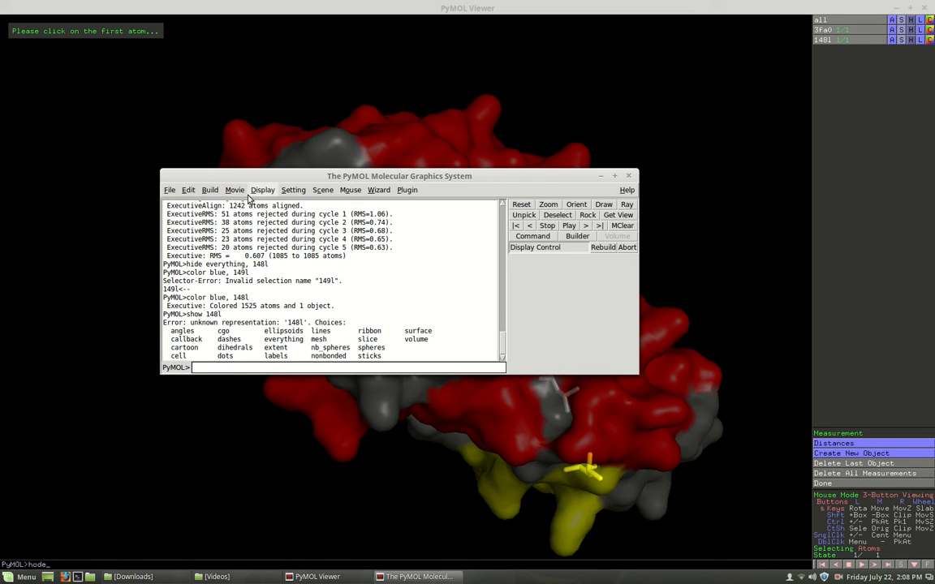
- Run 'show spheres, 148l' to display 148l as blue spheres over the 3fa0 surface
drag(260, 181, 268, 167)
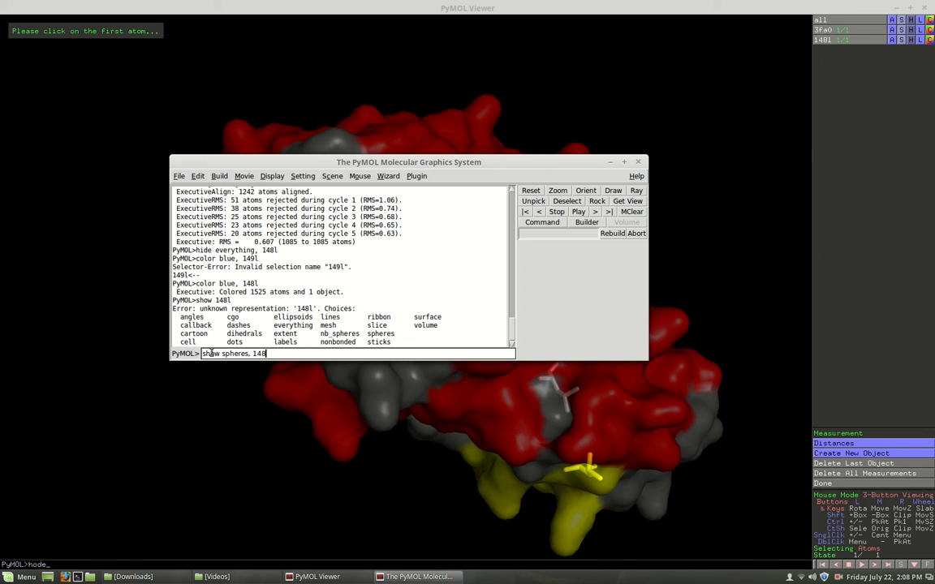
key(Return)
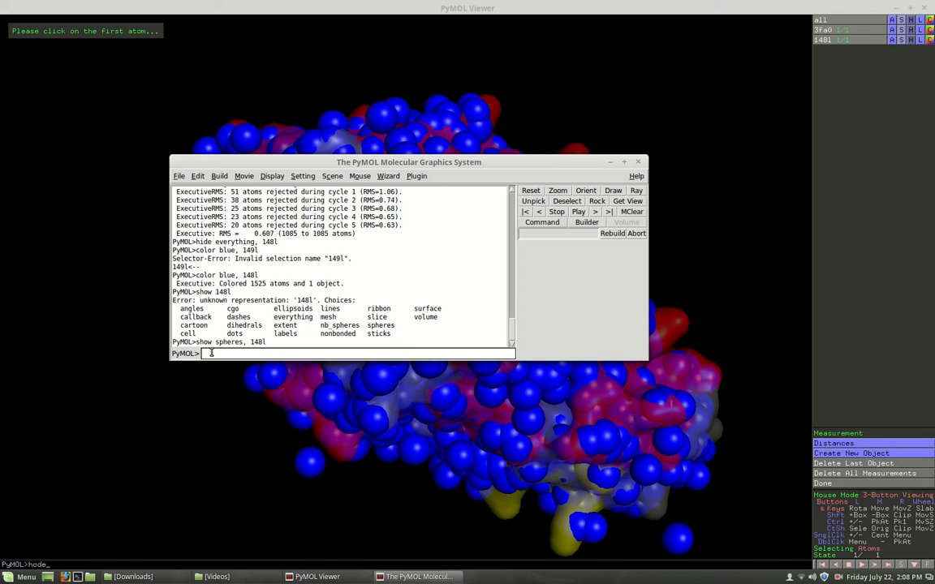
drag(473, 162, 346, 517)
drag(516, 420, 320, 370)
drag(434, 307, 371, 235)
- Rotate the aligned proteins to a final view, then close PyMOL
drag(371, 150, 489, 154)
drag(620, 315, 365, 280)
drag(334, 400, 505, 267)
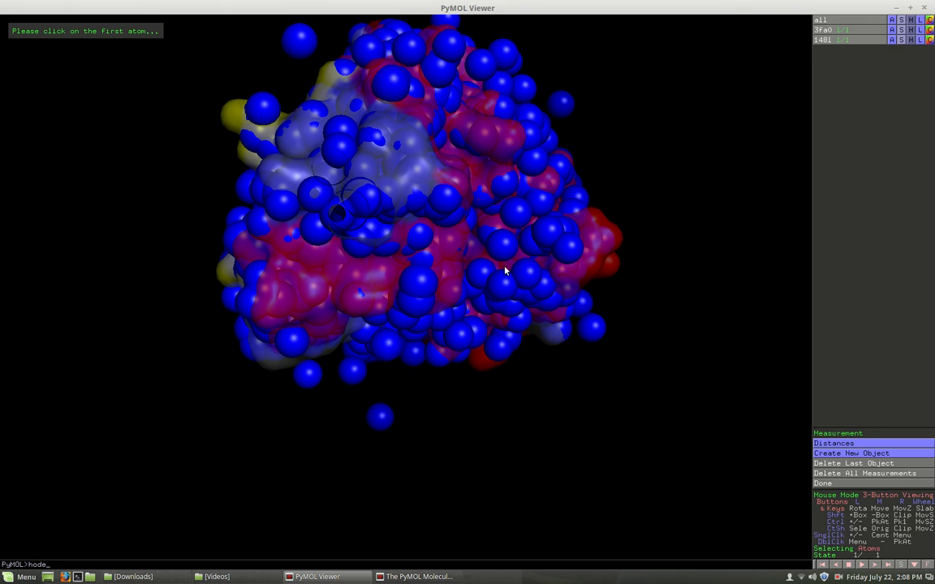
click(925, 8)
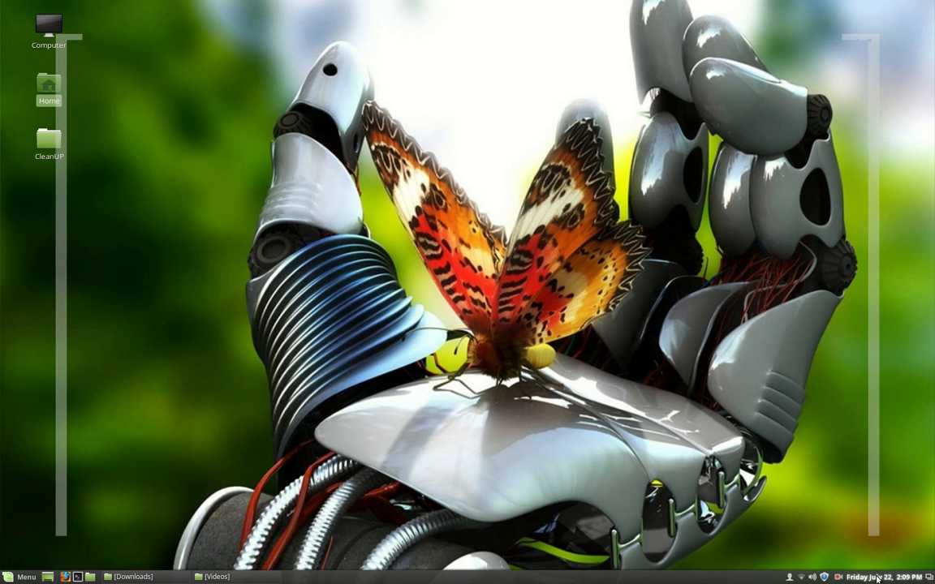
click(839, 578)
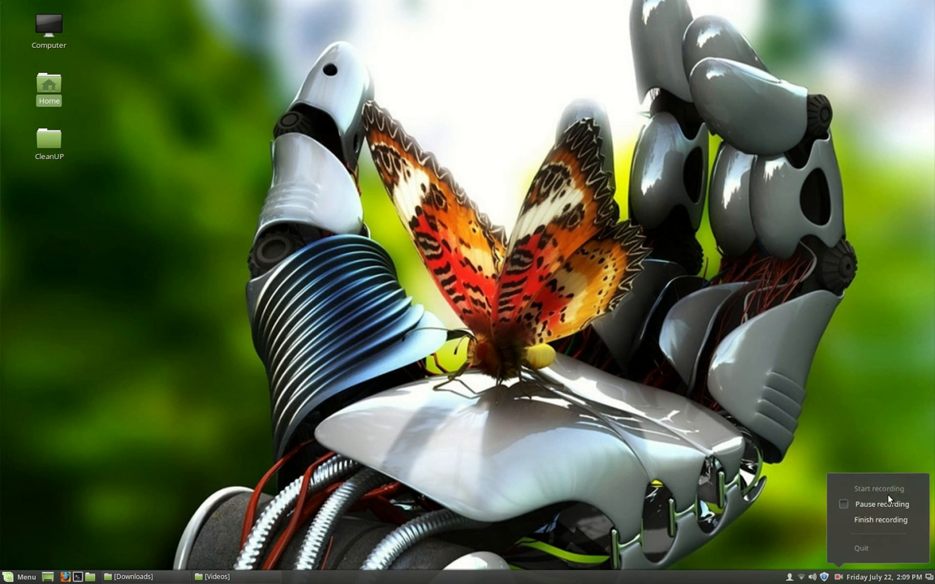